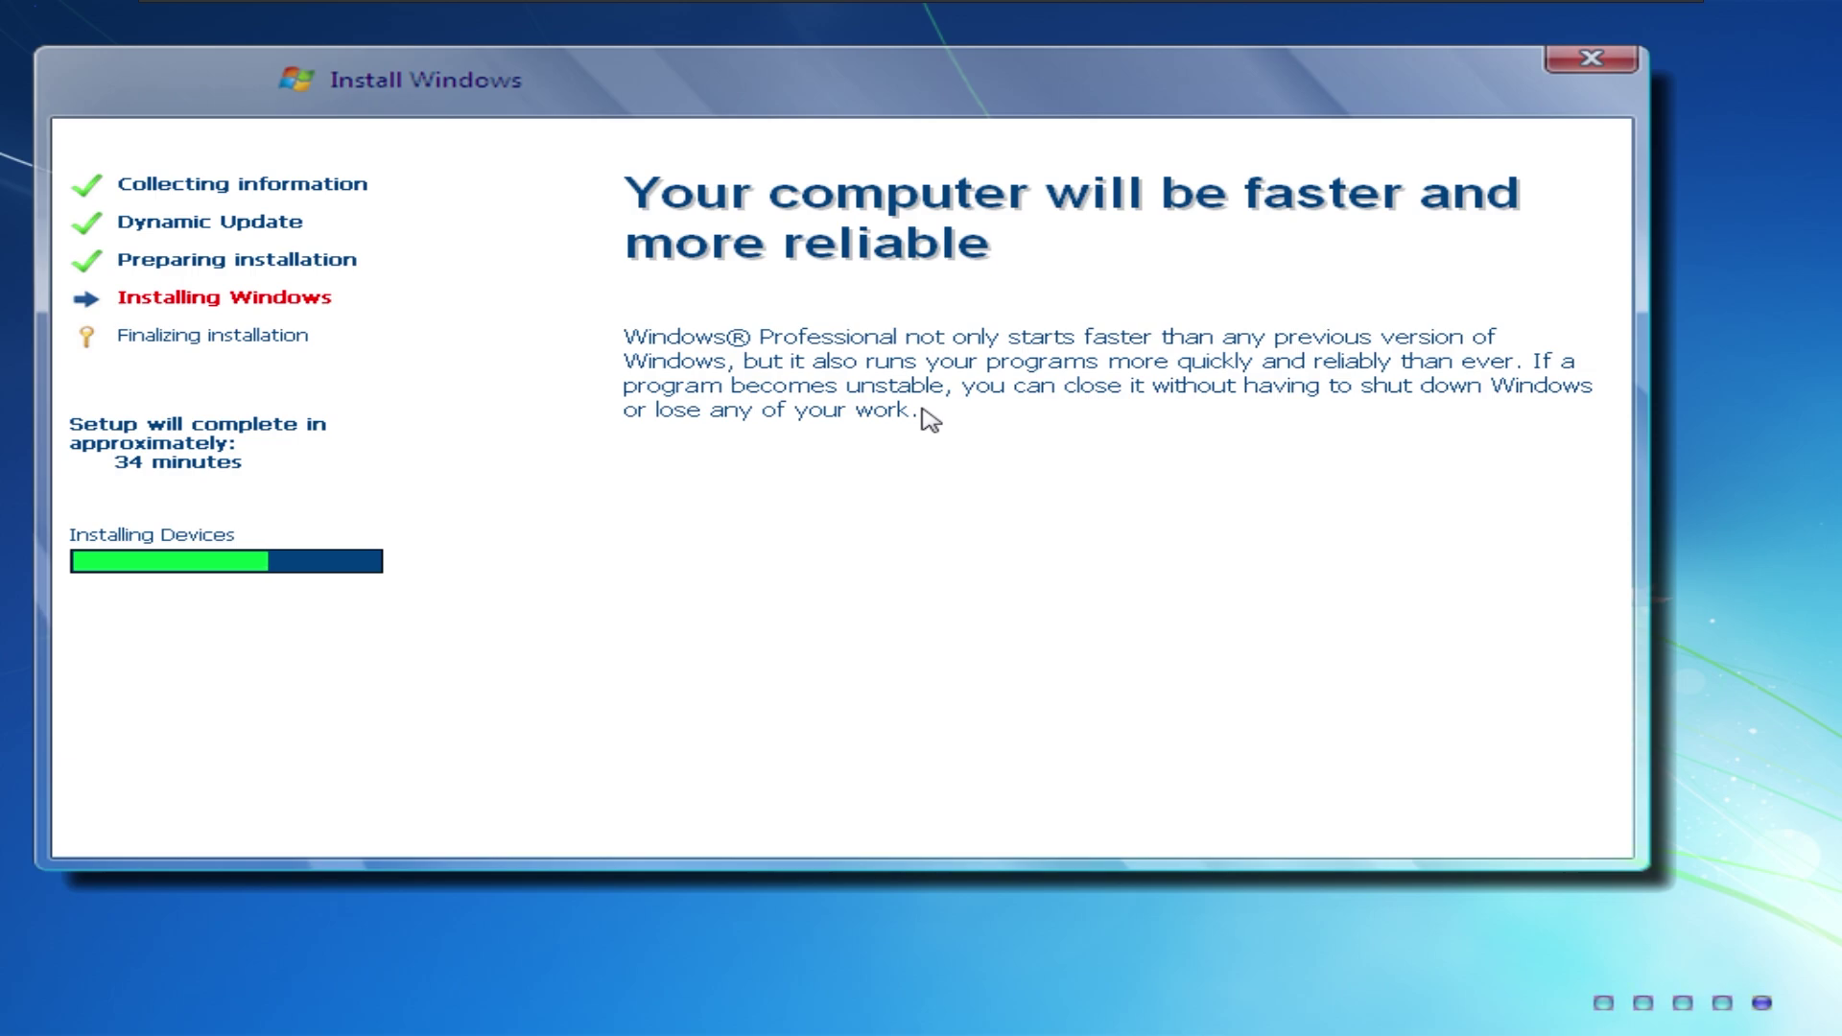
left_click(1605, 14)
left_click(1427, 1008)
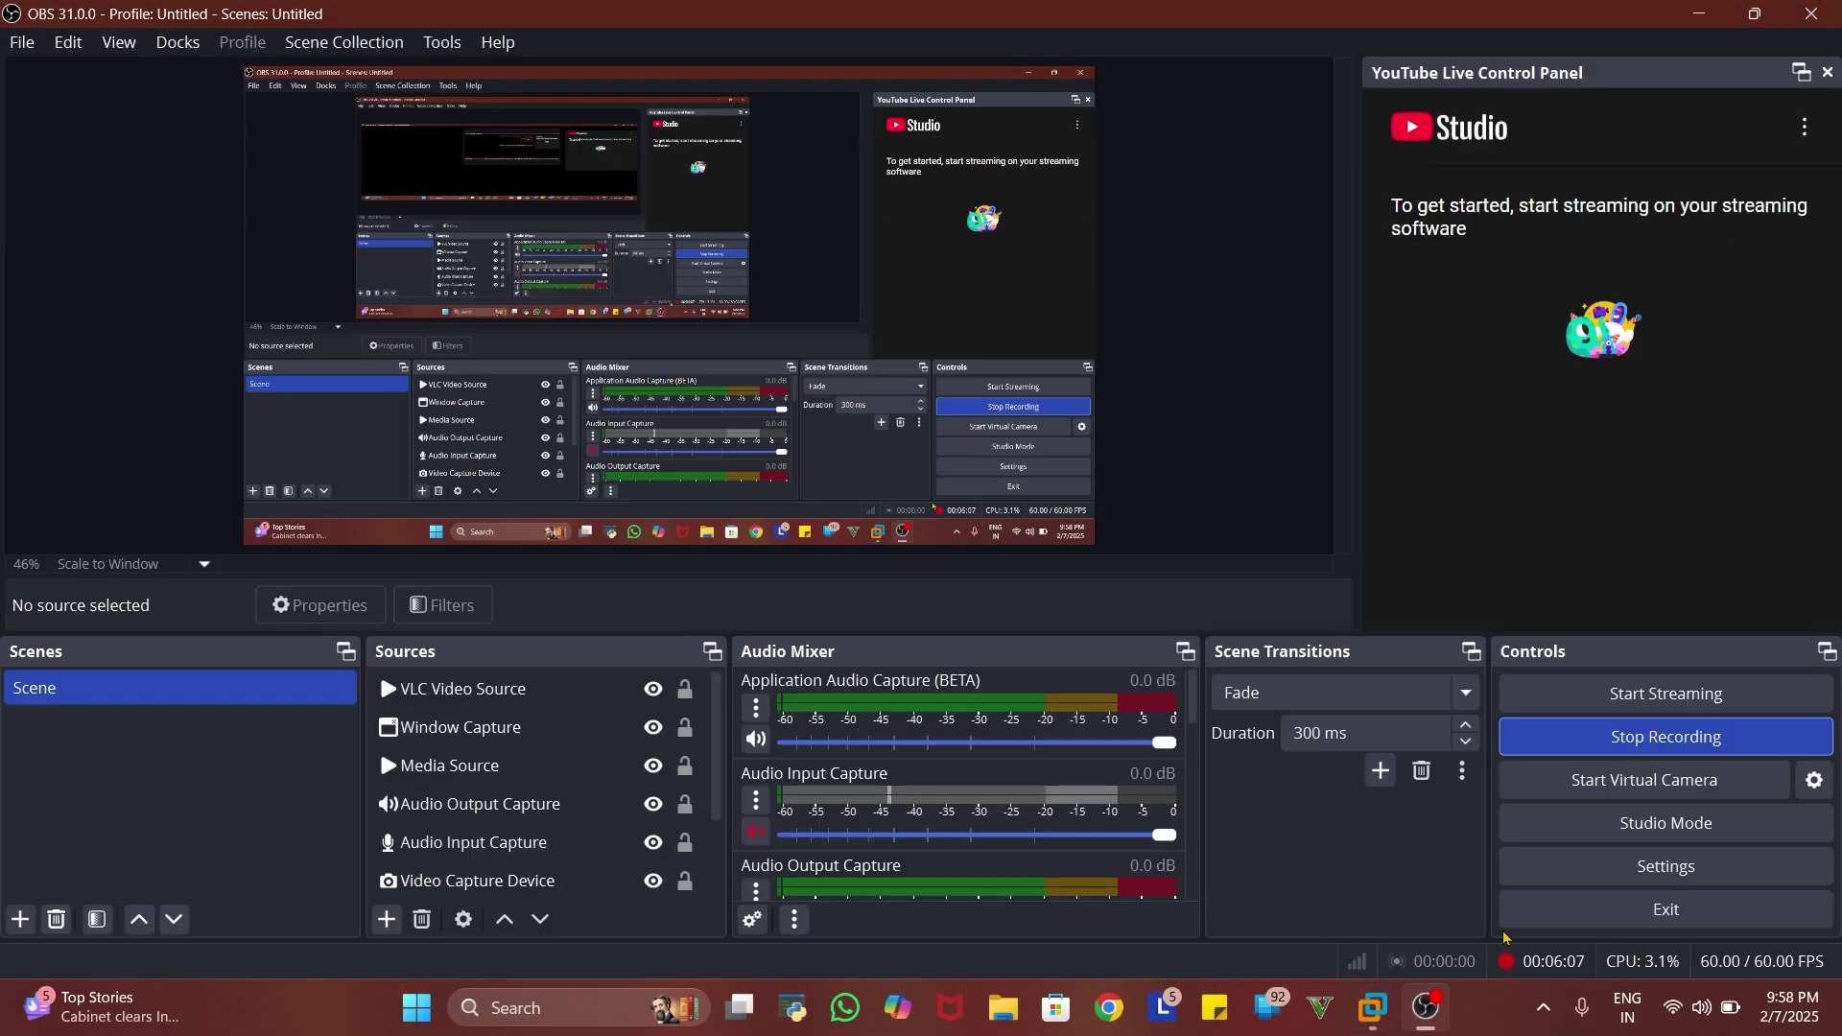
left_click(1596, 755)
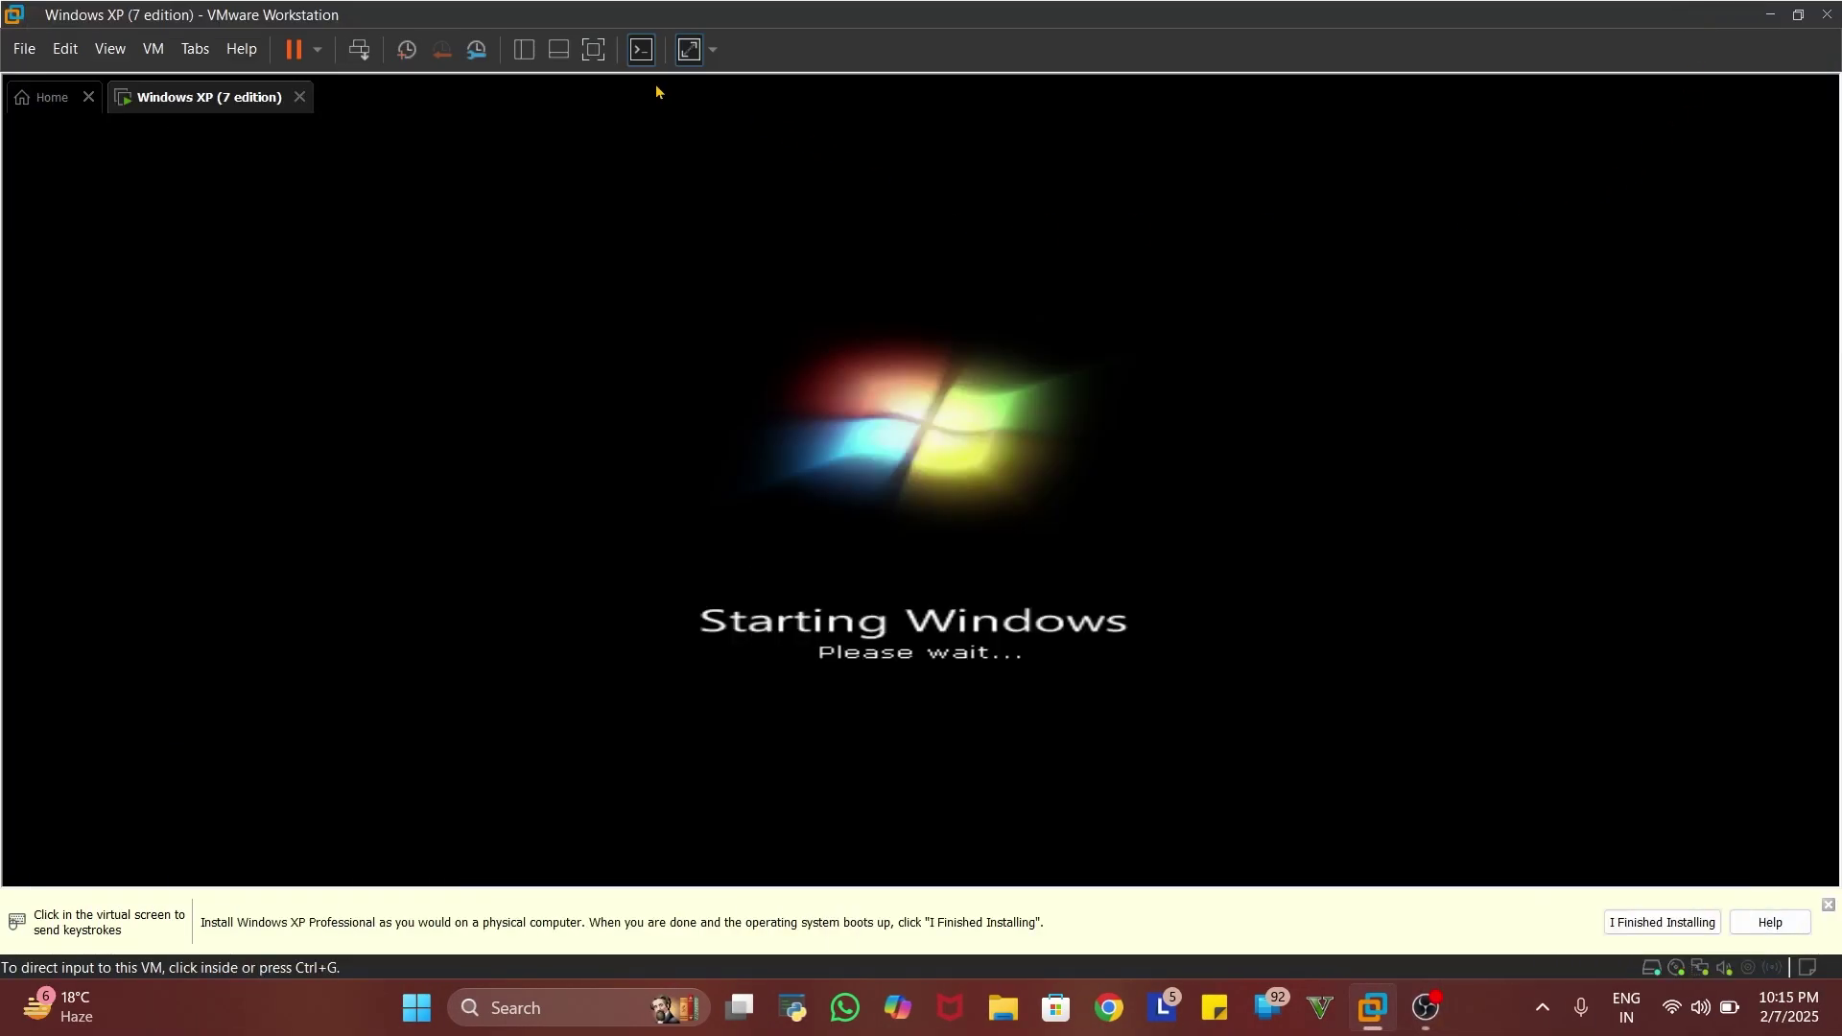
- Show the virtual machine full screen, start the Windows welcome setup and choose Not right now for Automatic Updates
left_click(584, 60)
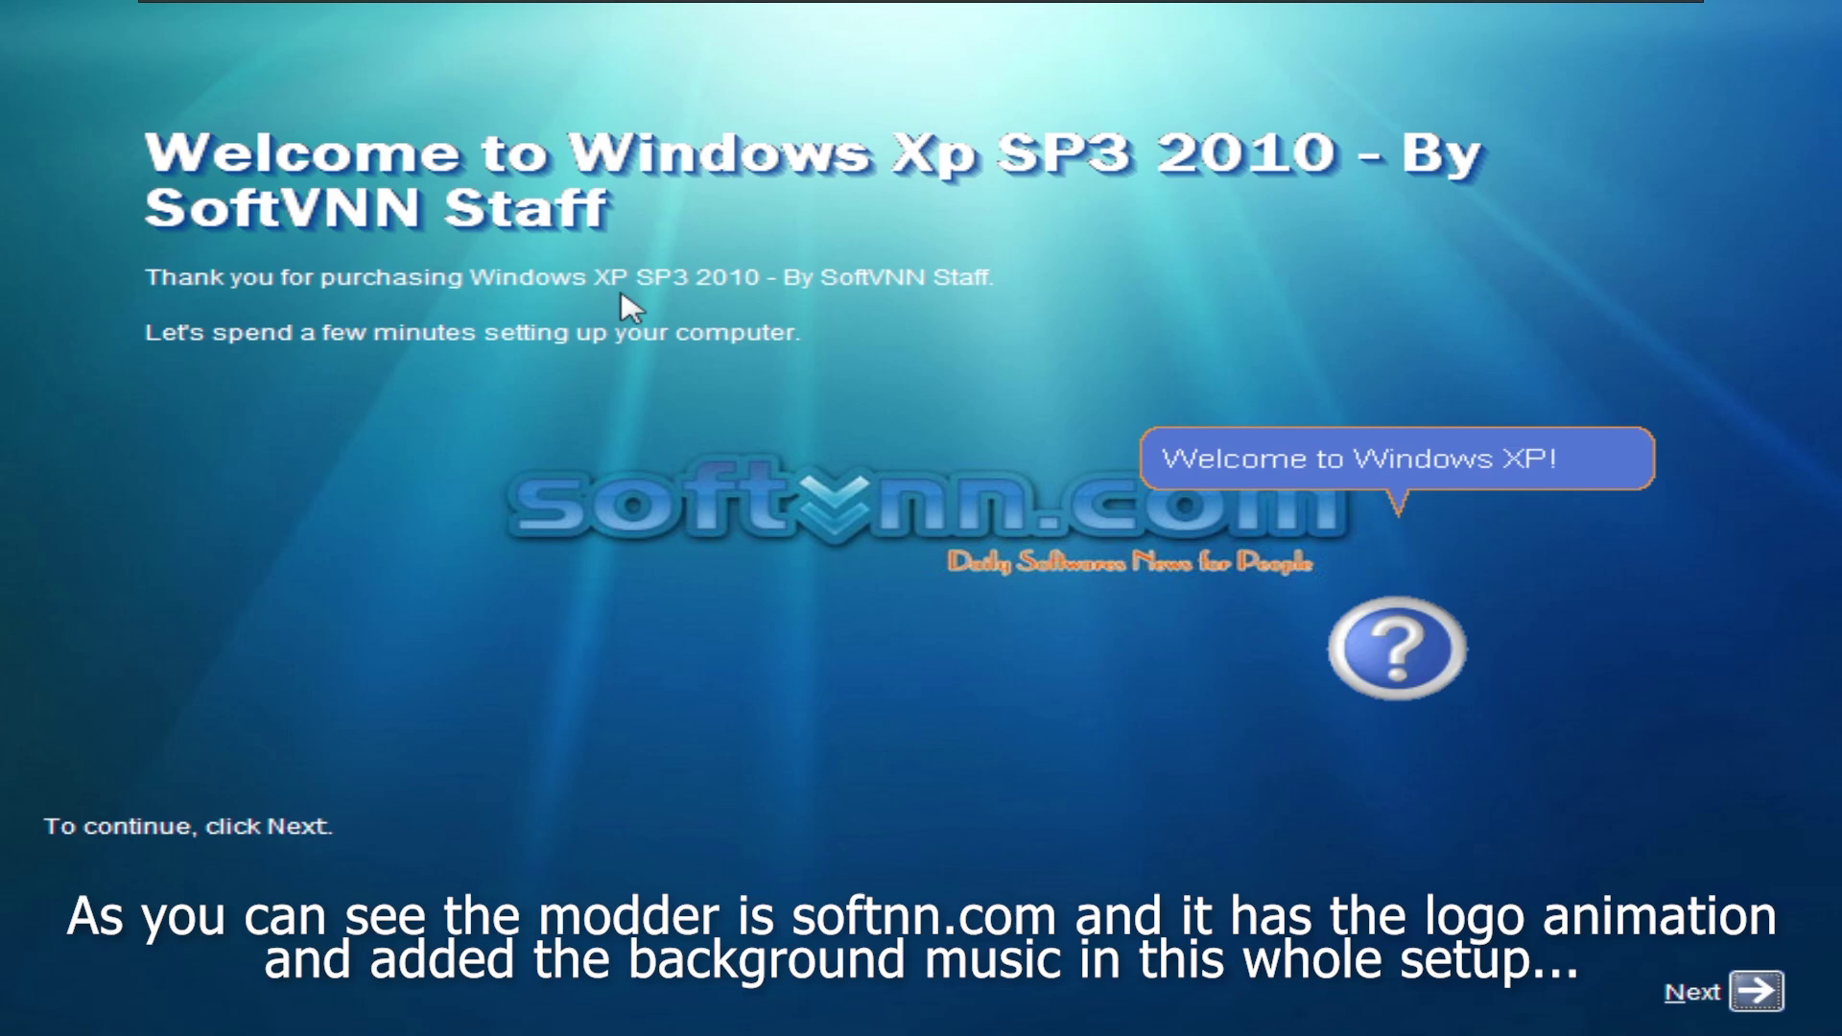
left_click(1718, 981)
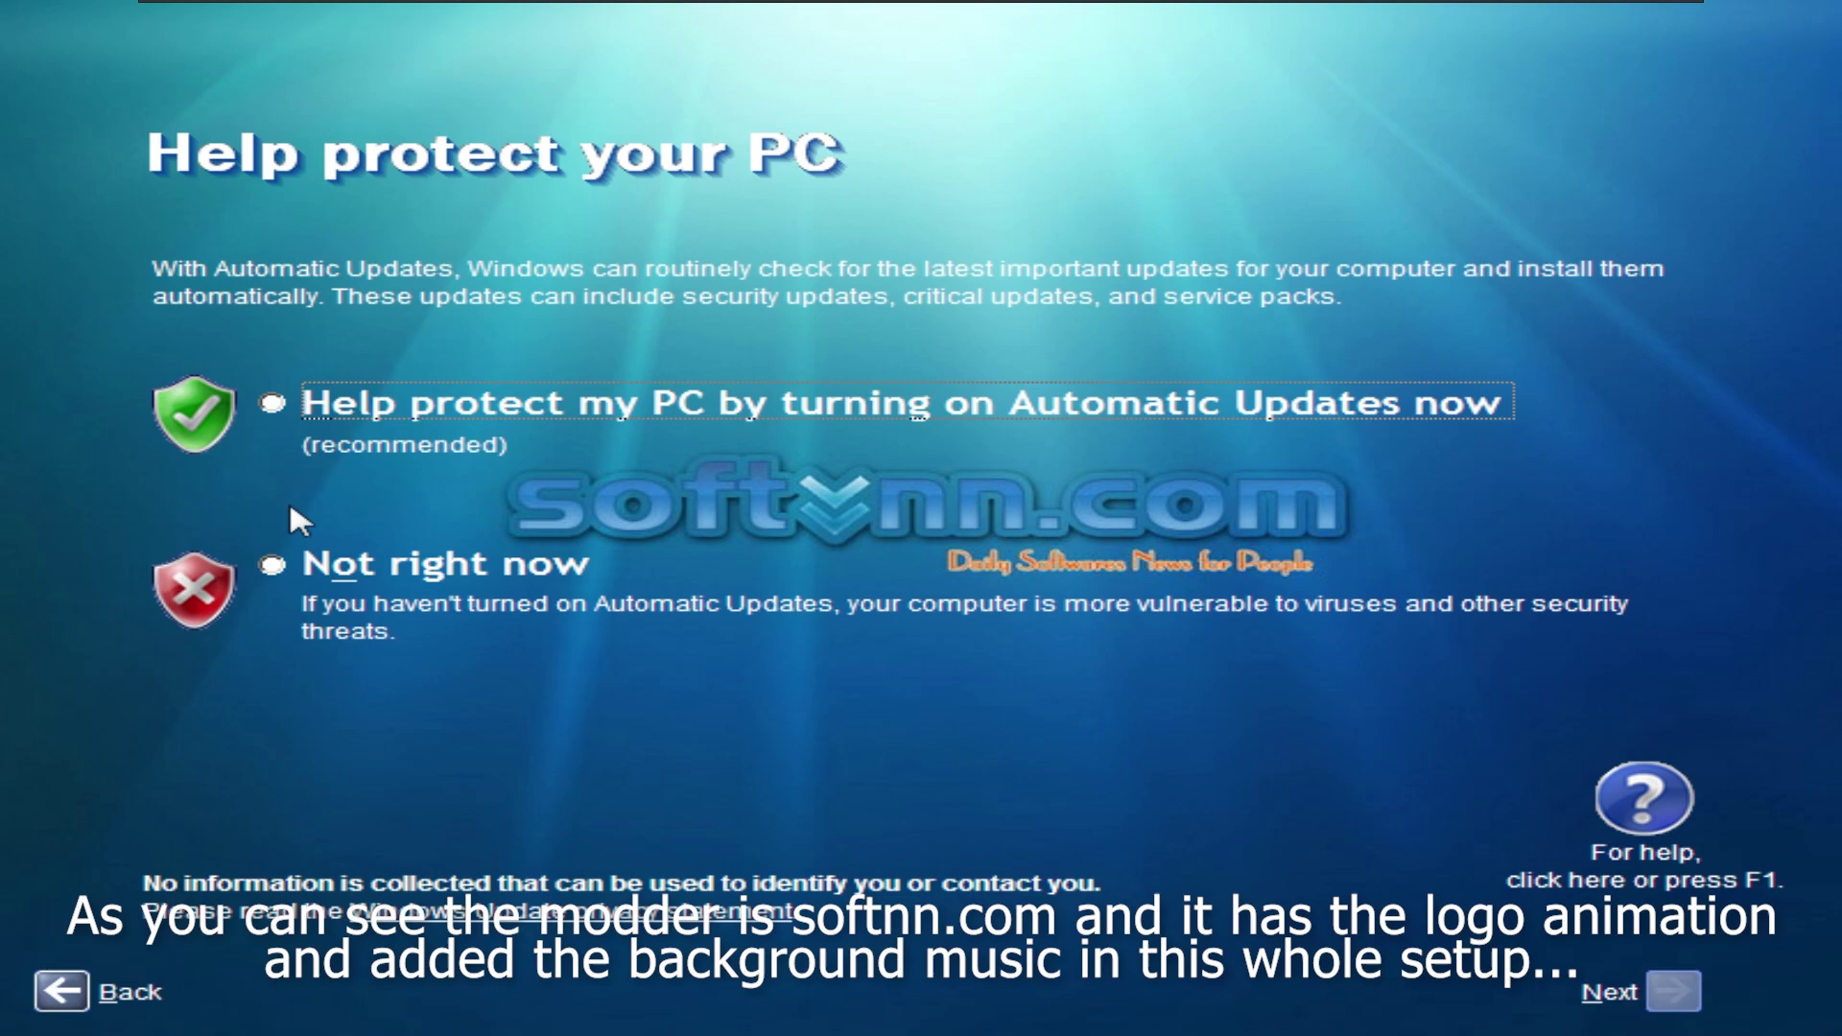
left_click(283, 565)
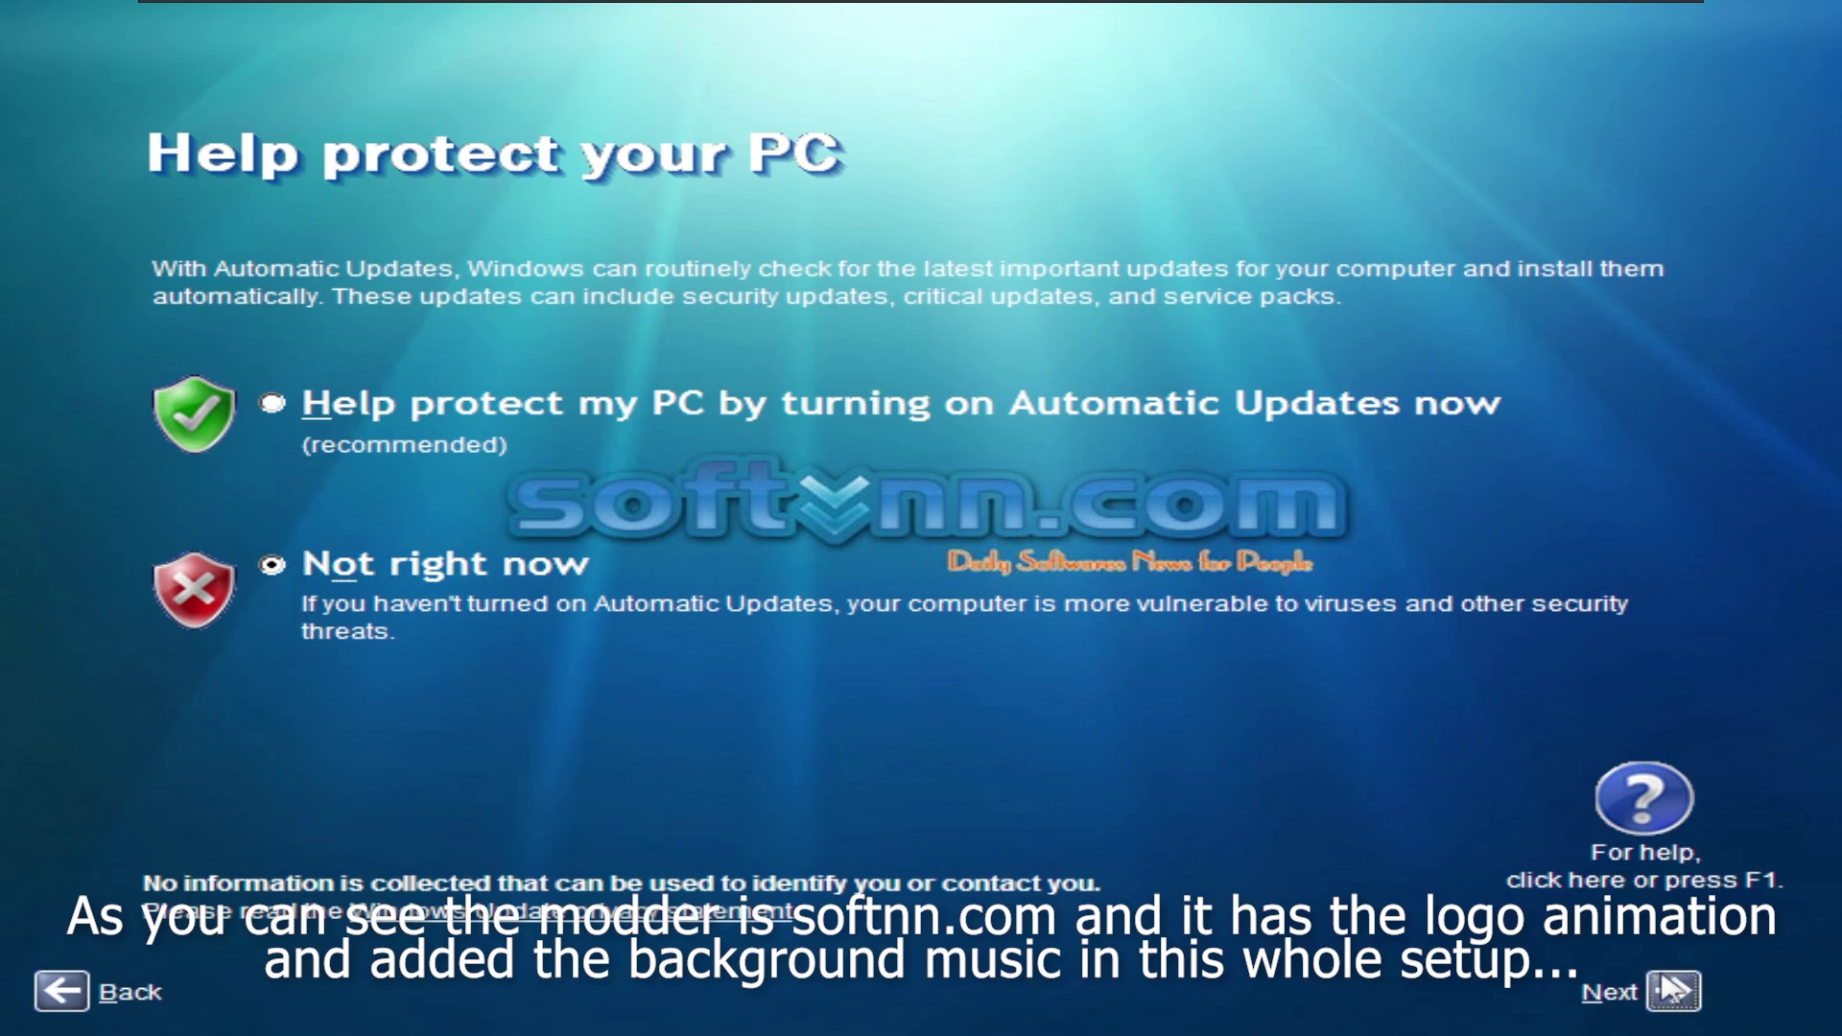
left_click(1677, 990)
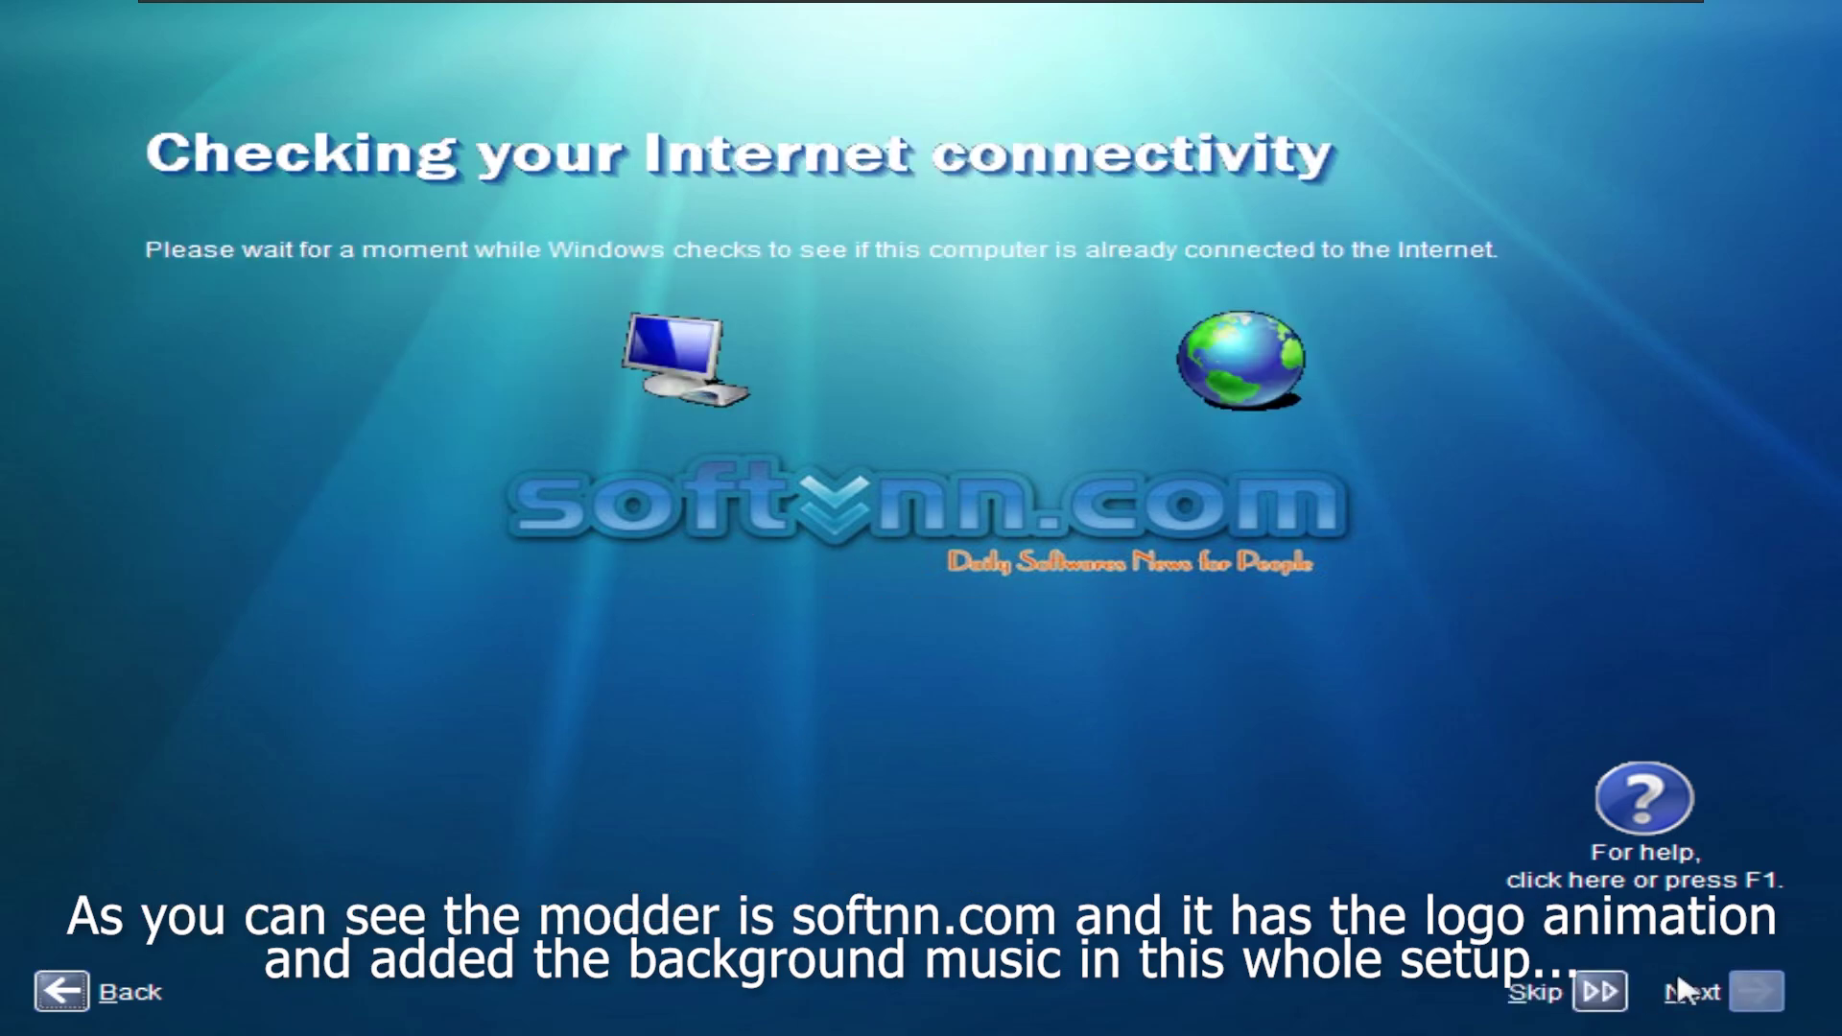
- Skip the Internet connectivity check and decline registering with Microsoft at this time
left_click(1601, 991)
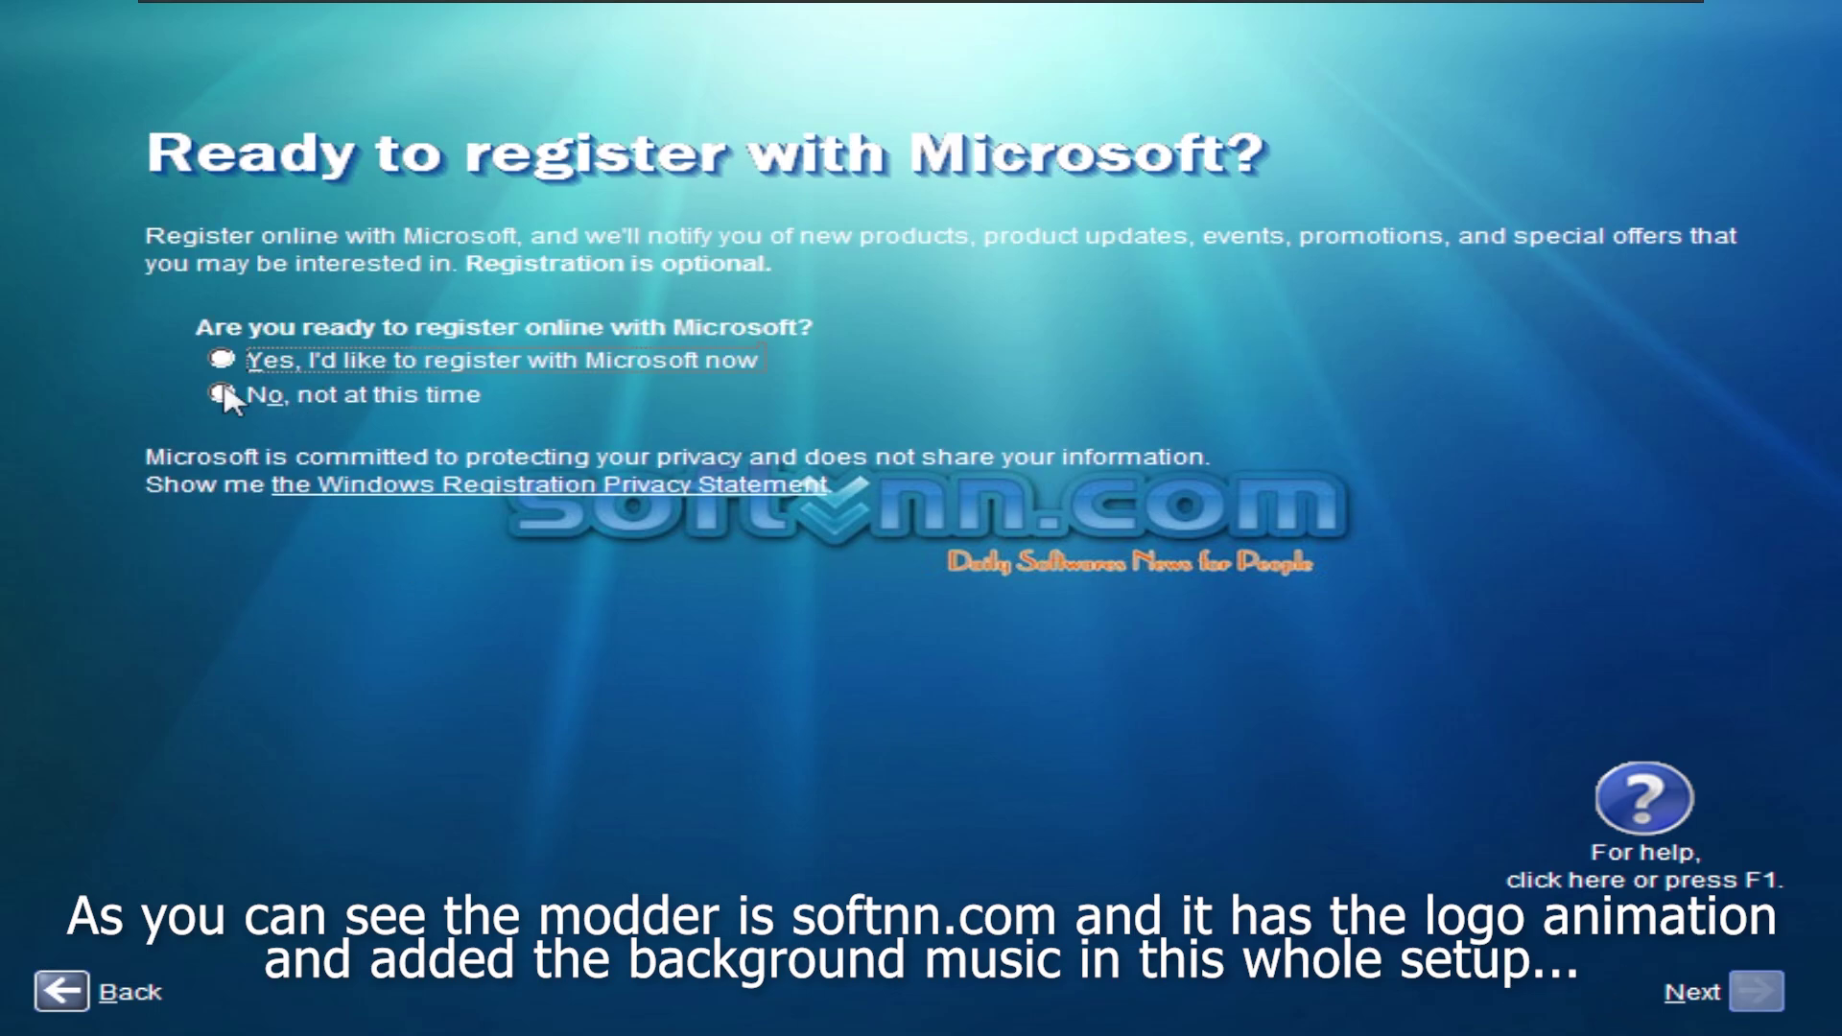
left_click(224, 394)
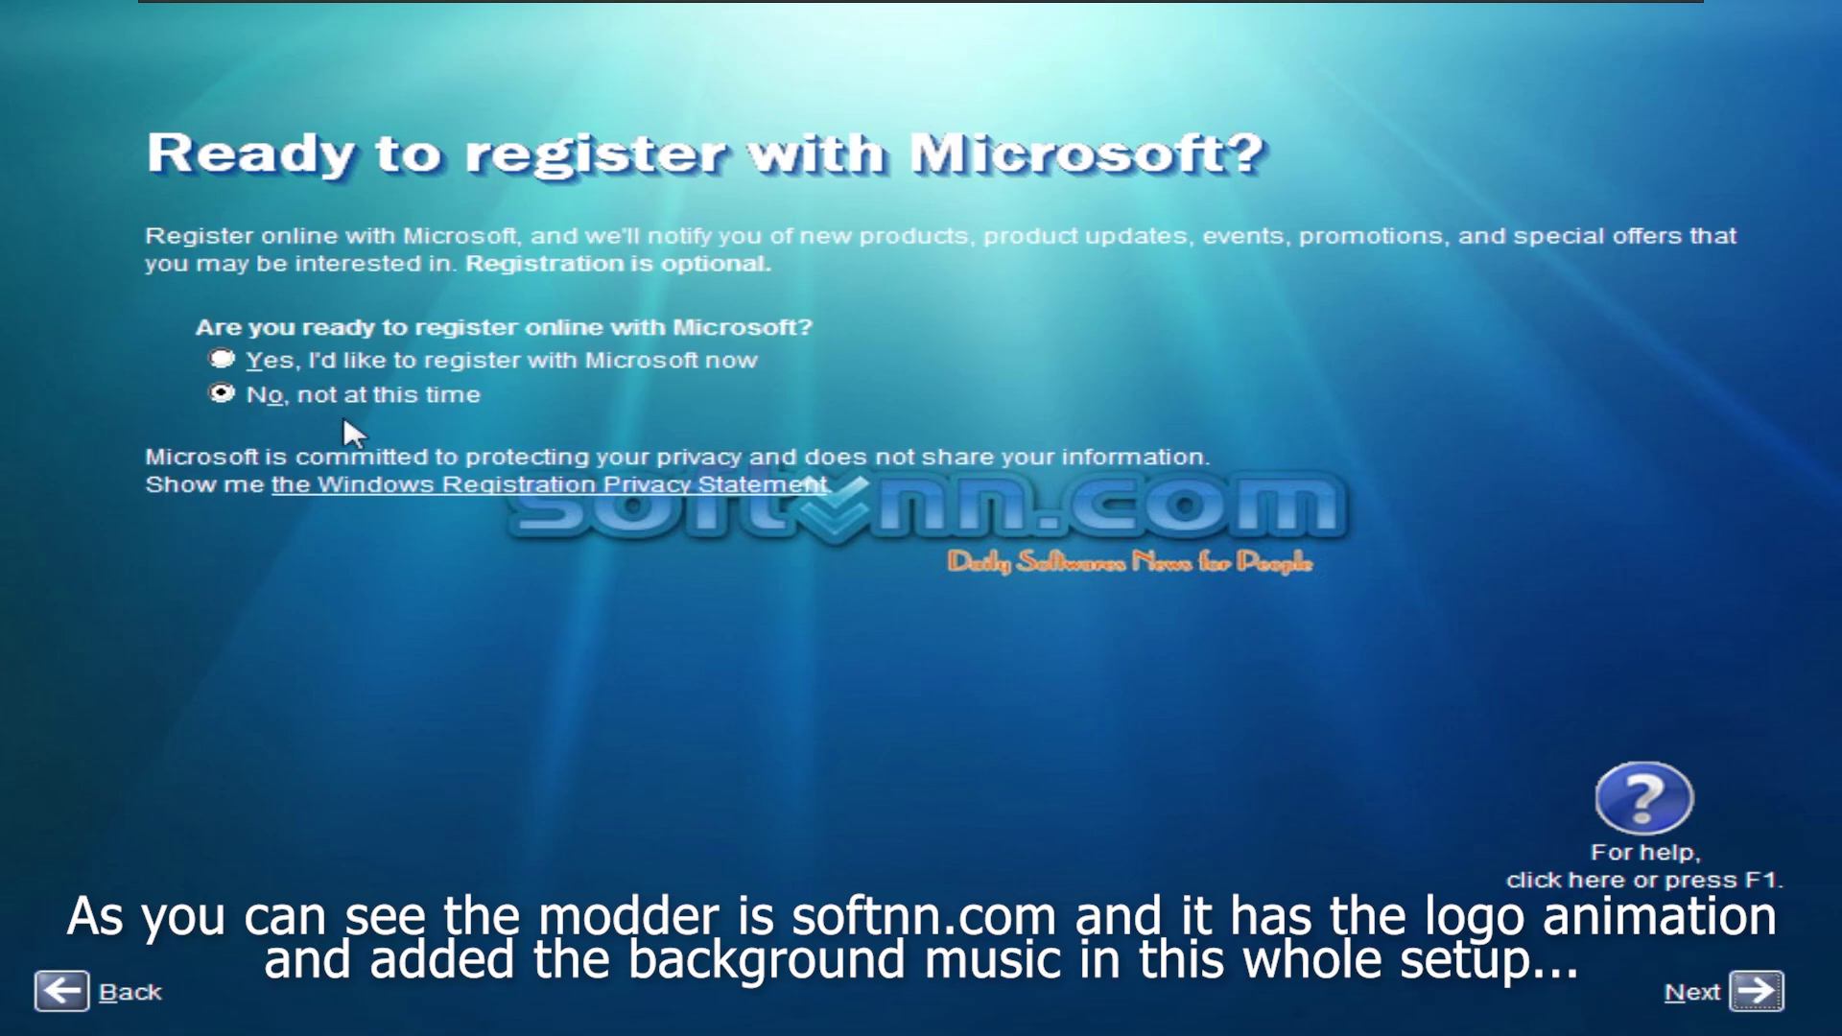
left_click(1744, 996)
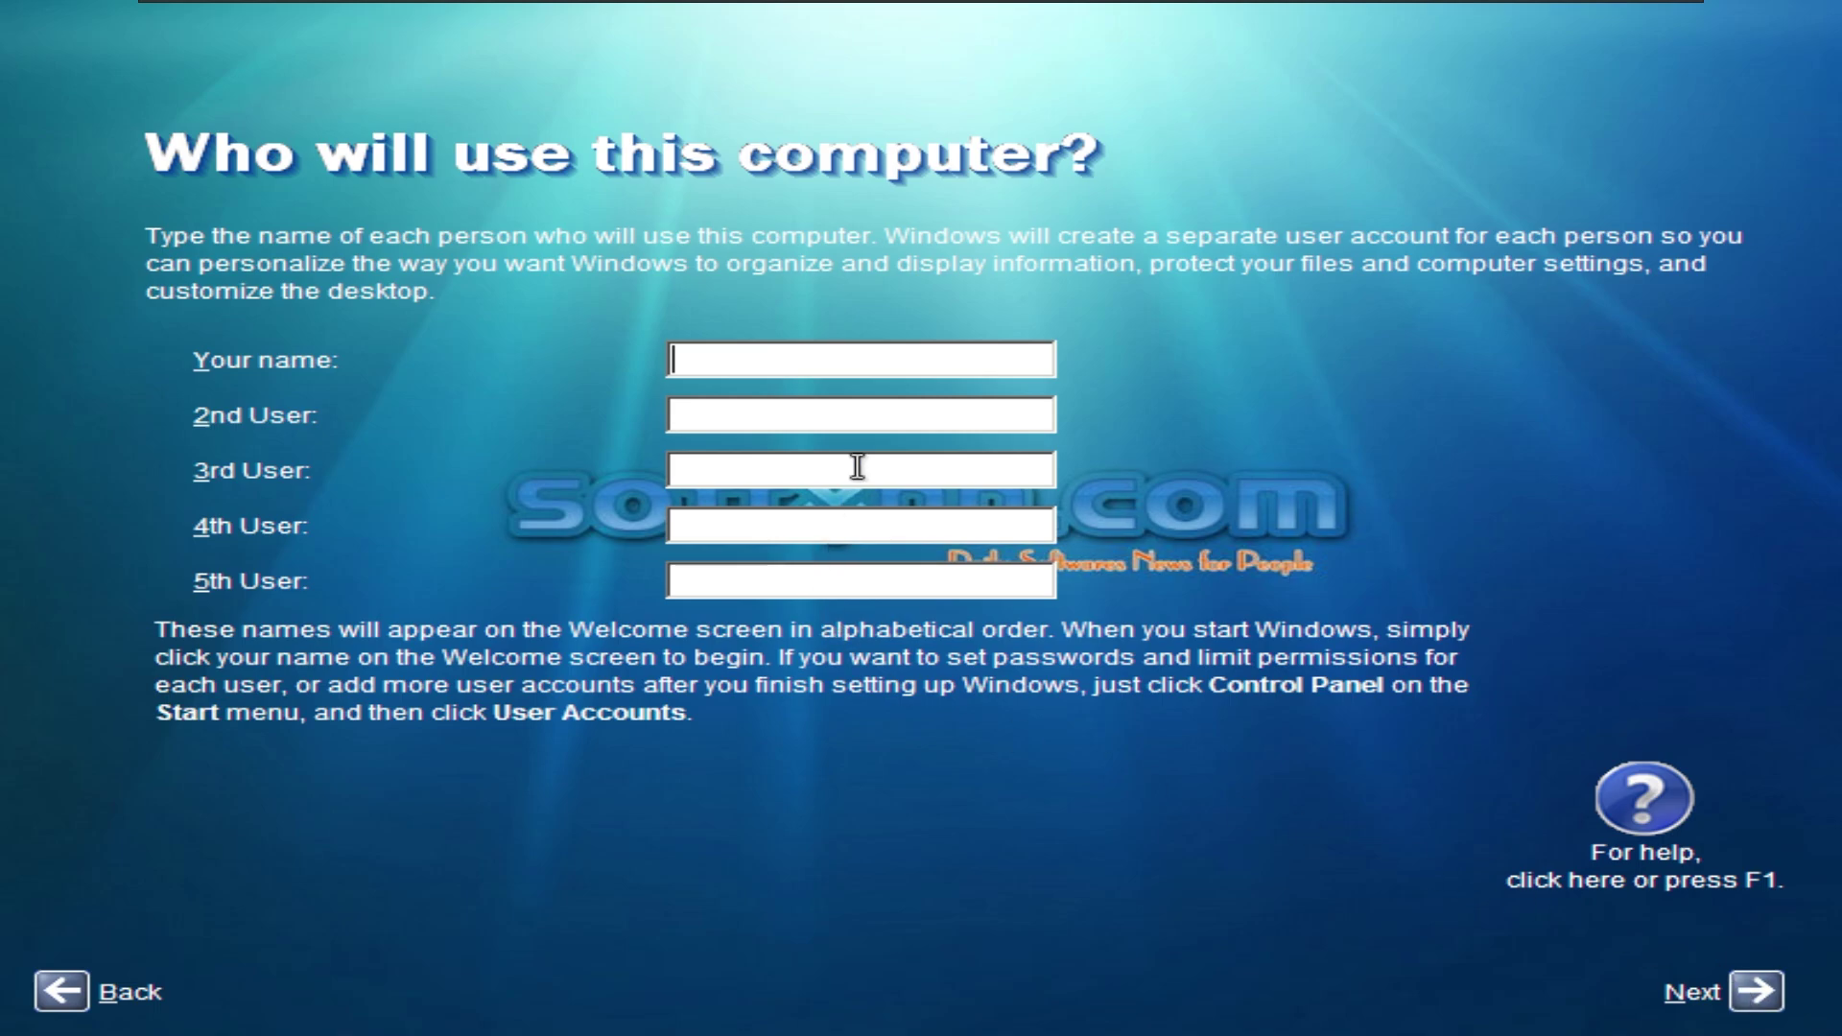
- Enter the first user's name for the computer's account and complete the Windows welcome setup
type("tanmay")
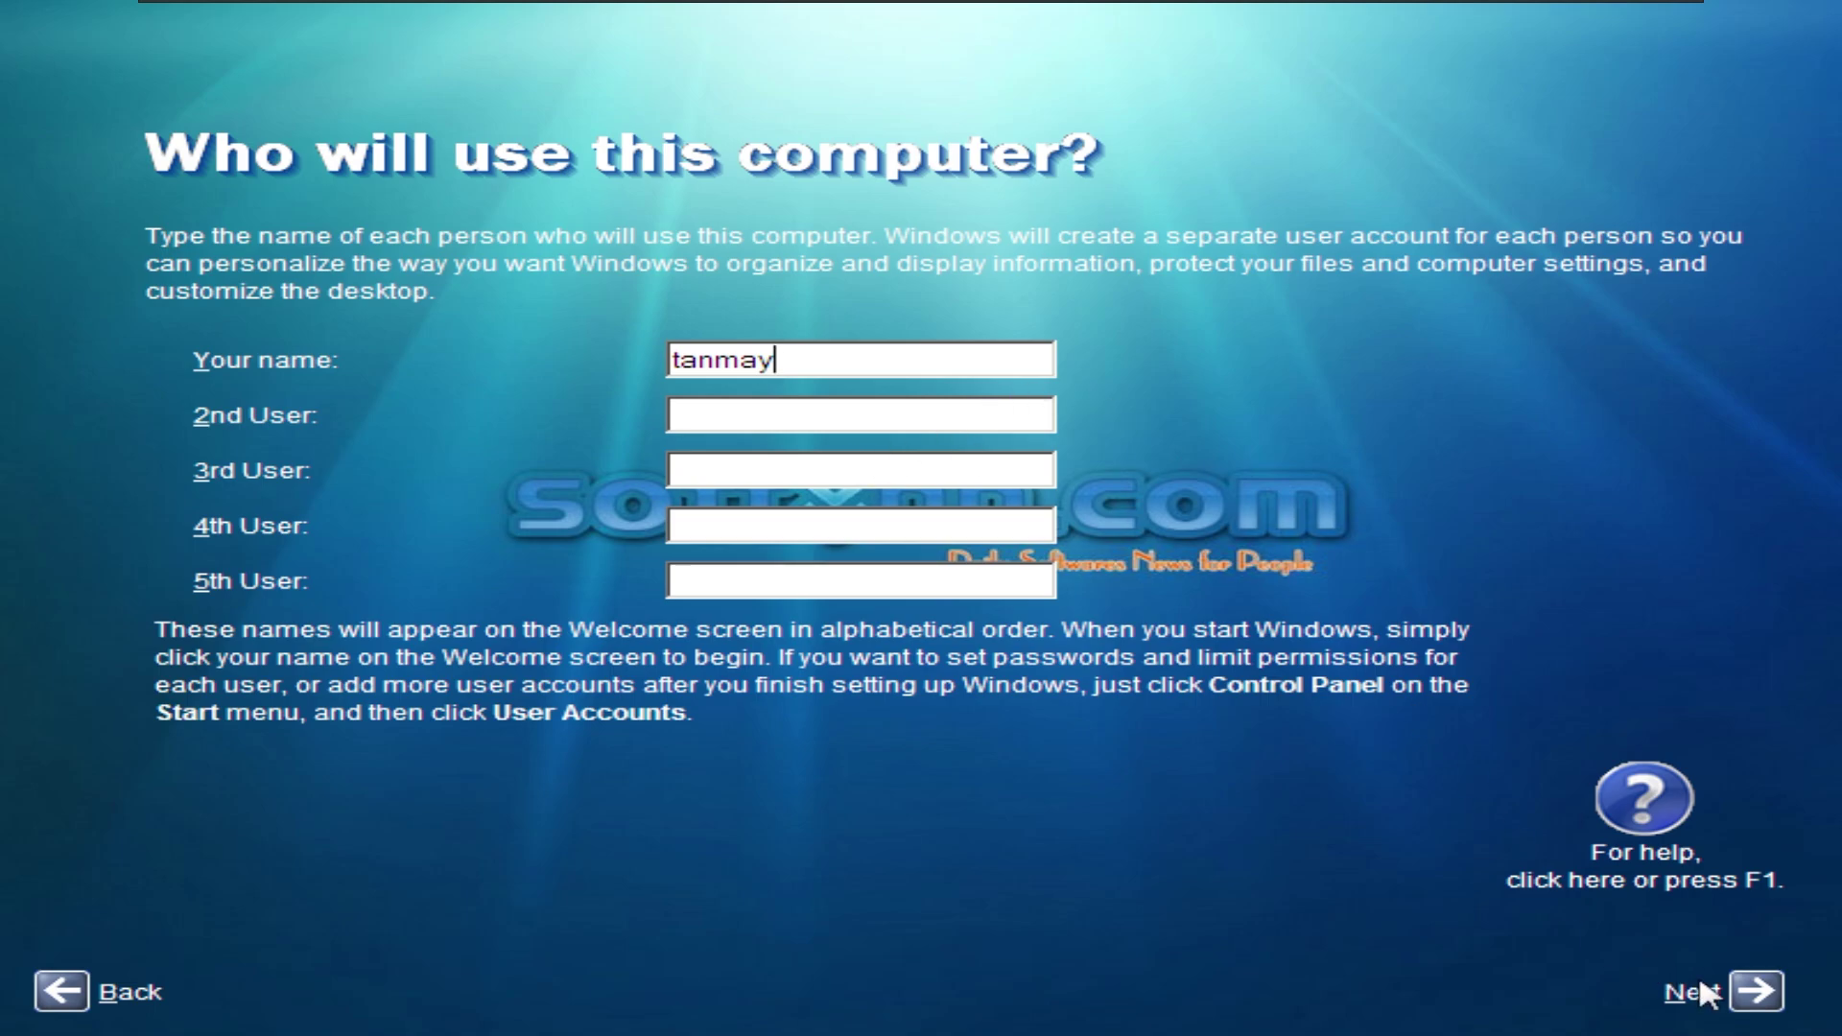
left_click(1756, 993)
left_click(1758, 994)
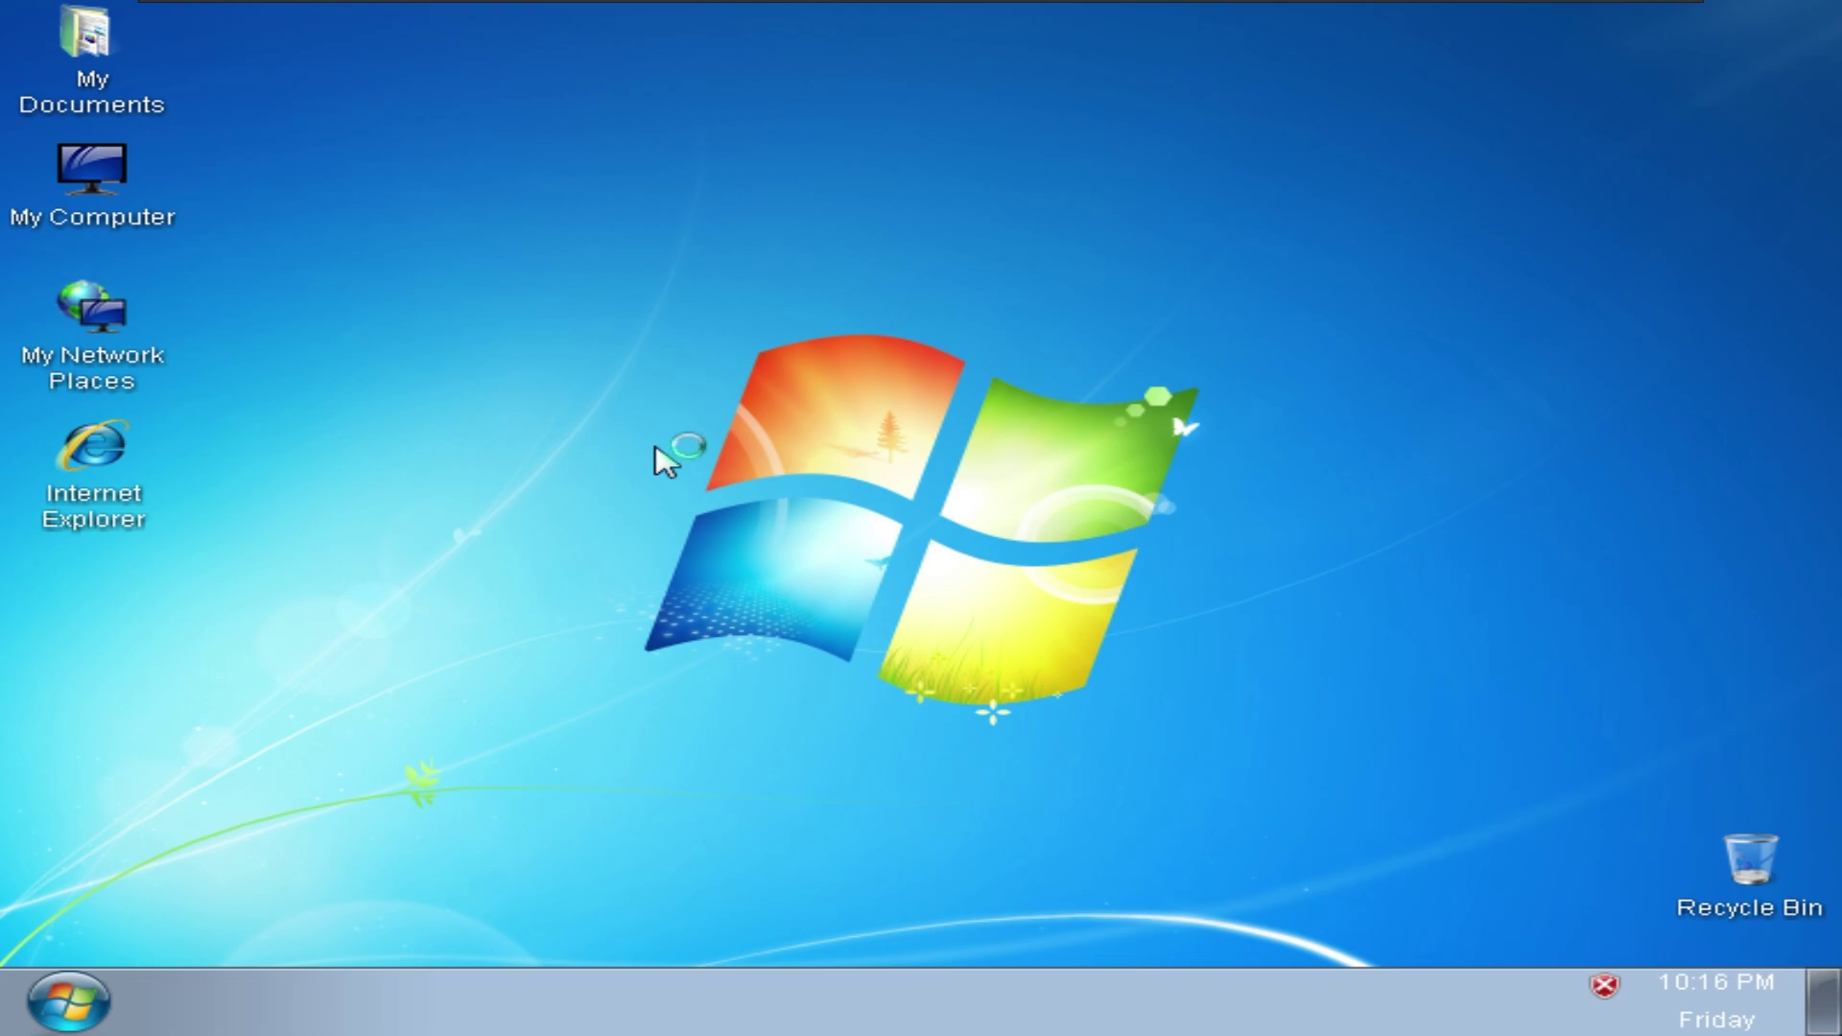
- Close Device Manager and accept removing the driver packages
key("super")
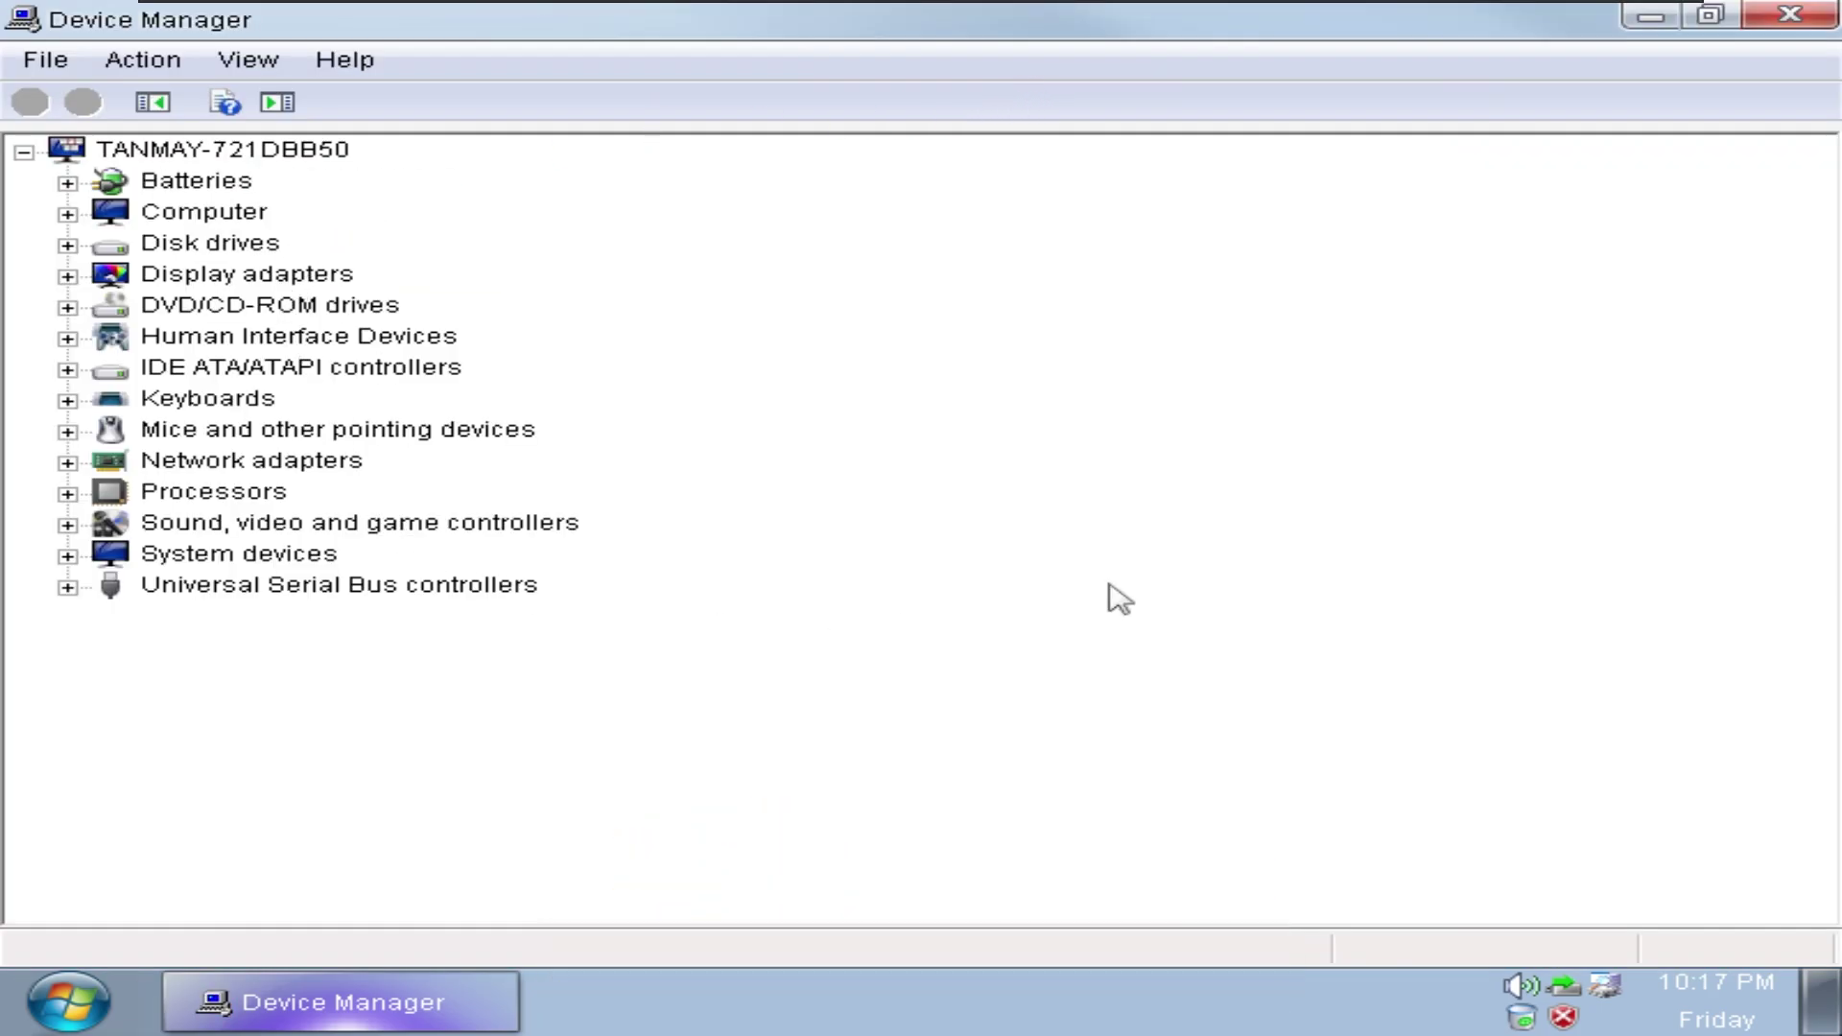
left_click(1822, 11)
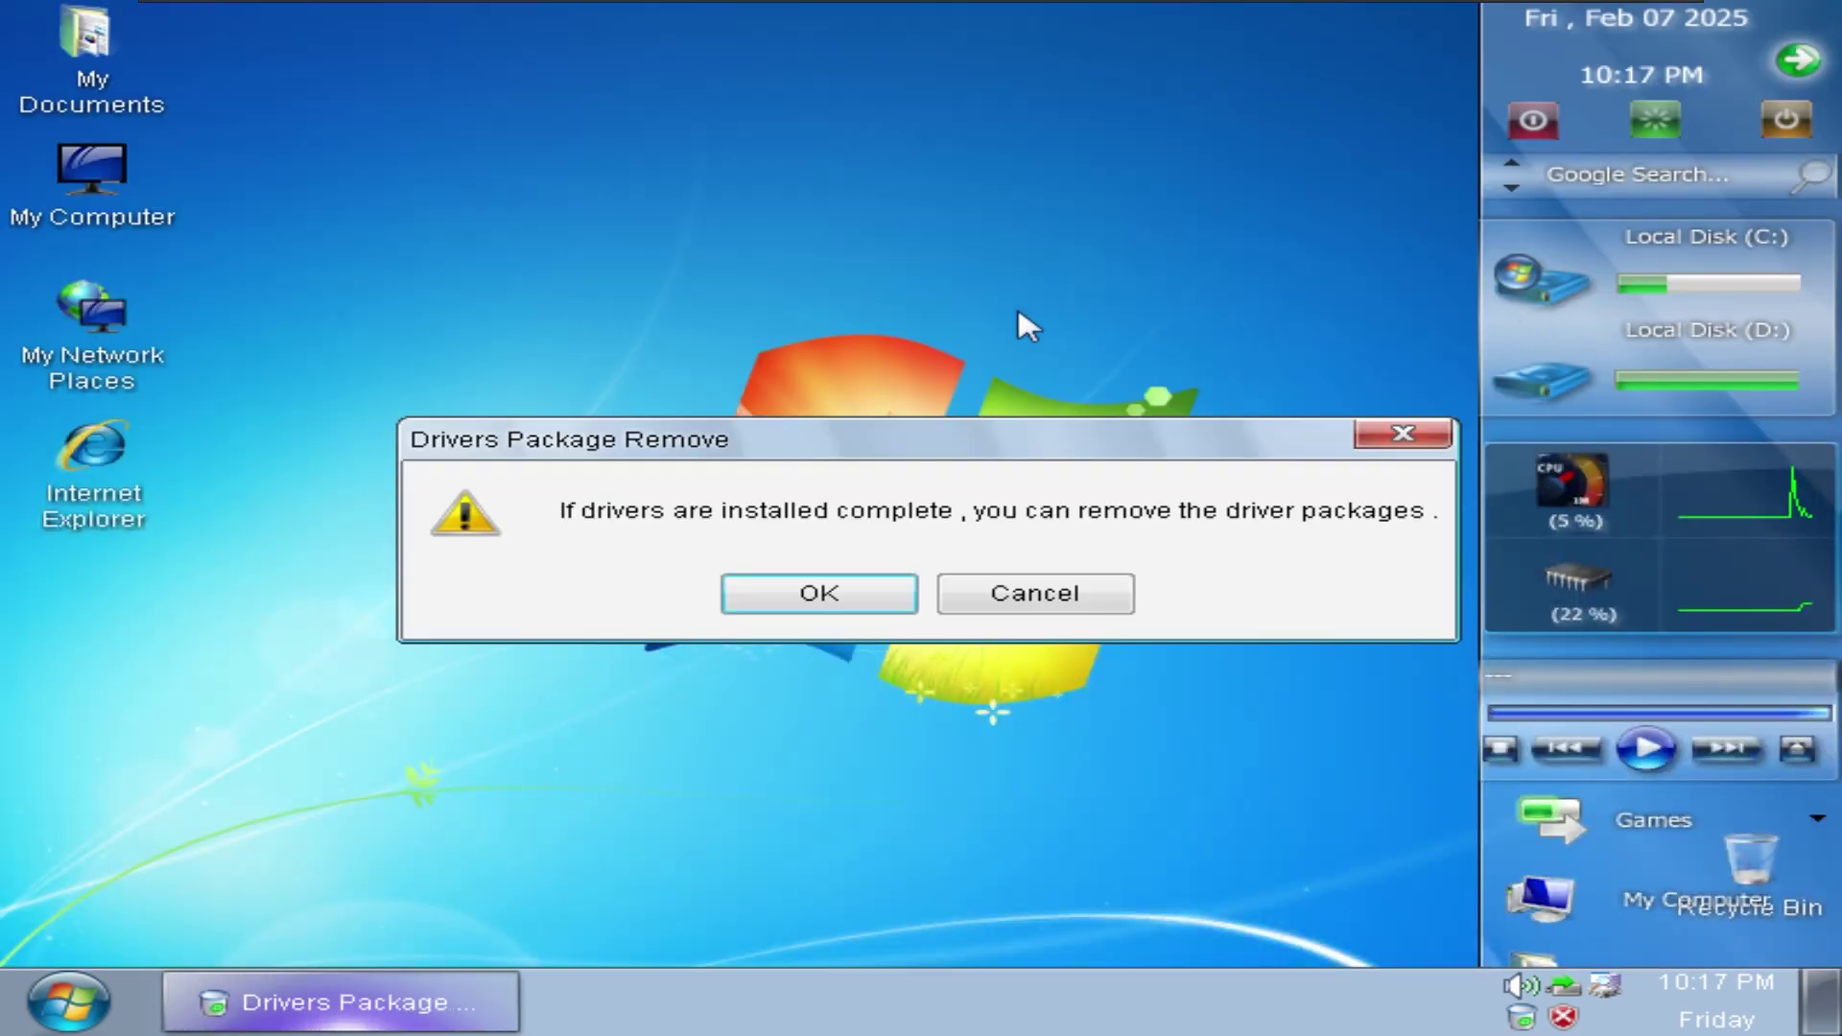
left_click(779, 597)
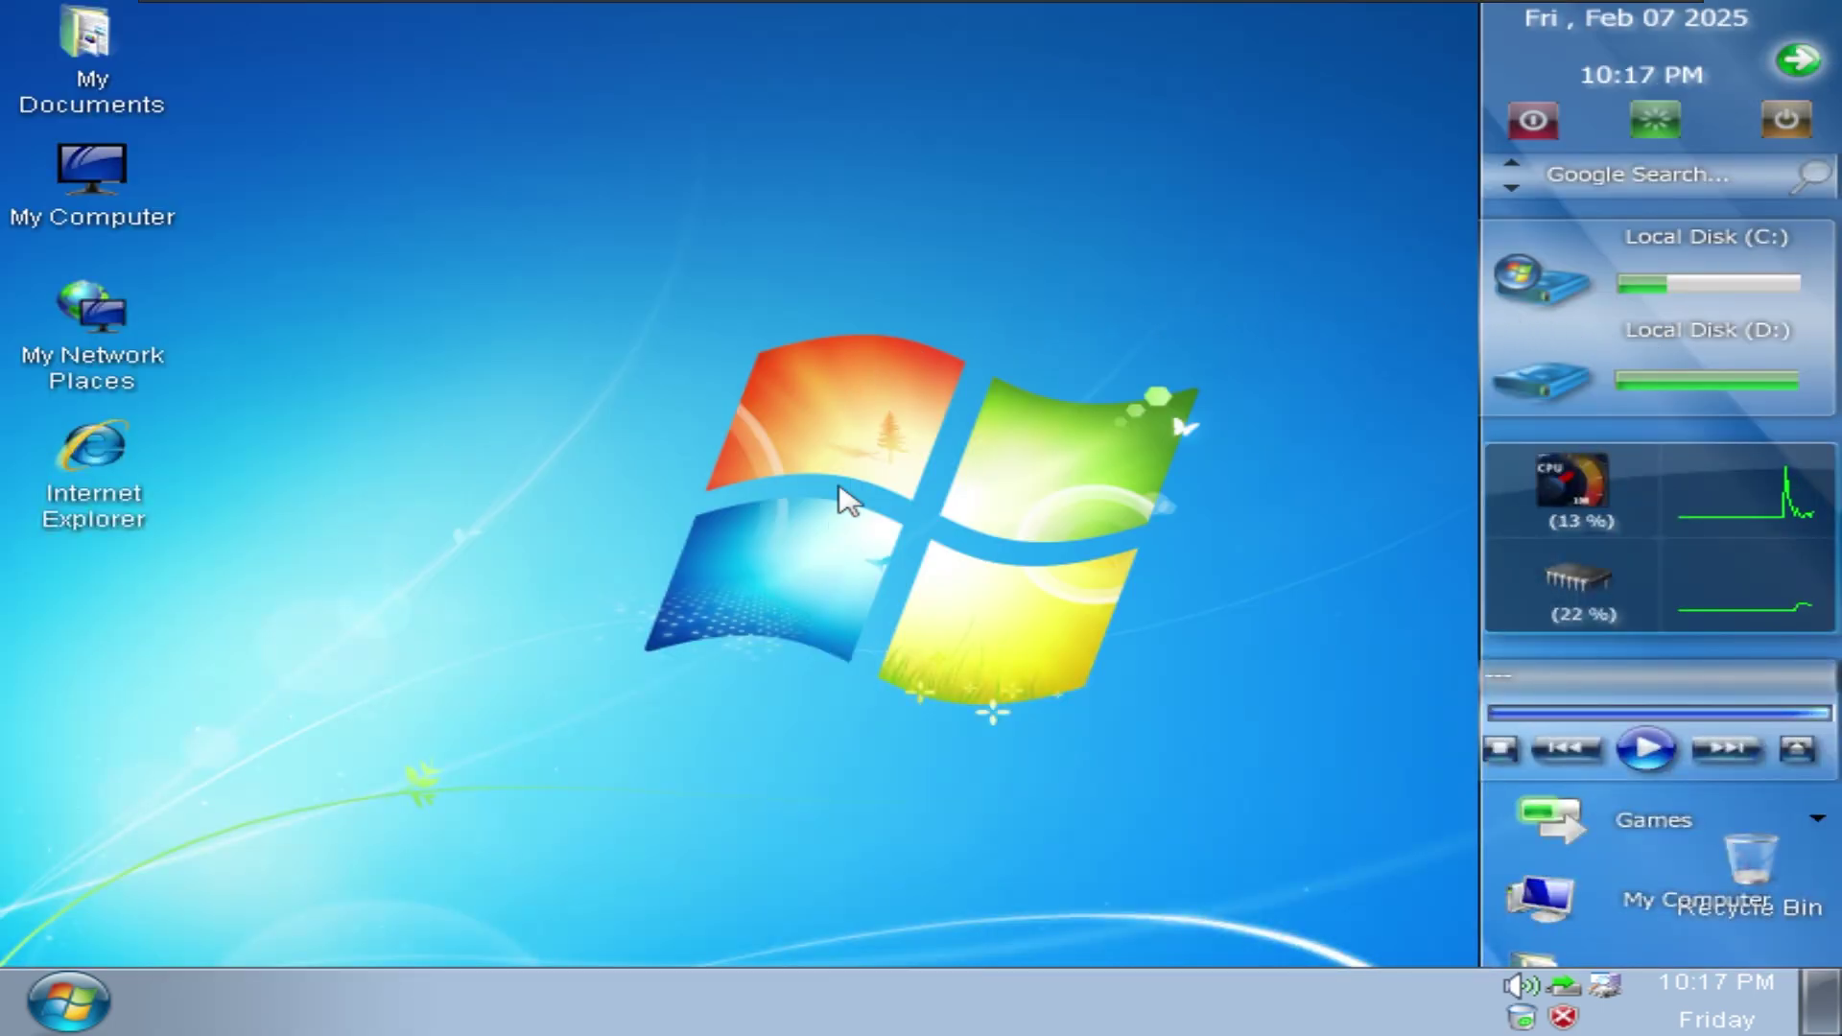
- Refresh the desktop three times
right_click(749, 195)
left_click(779, 236)
right_click(764, 231)
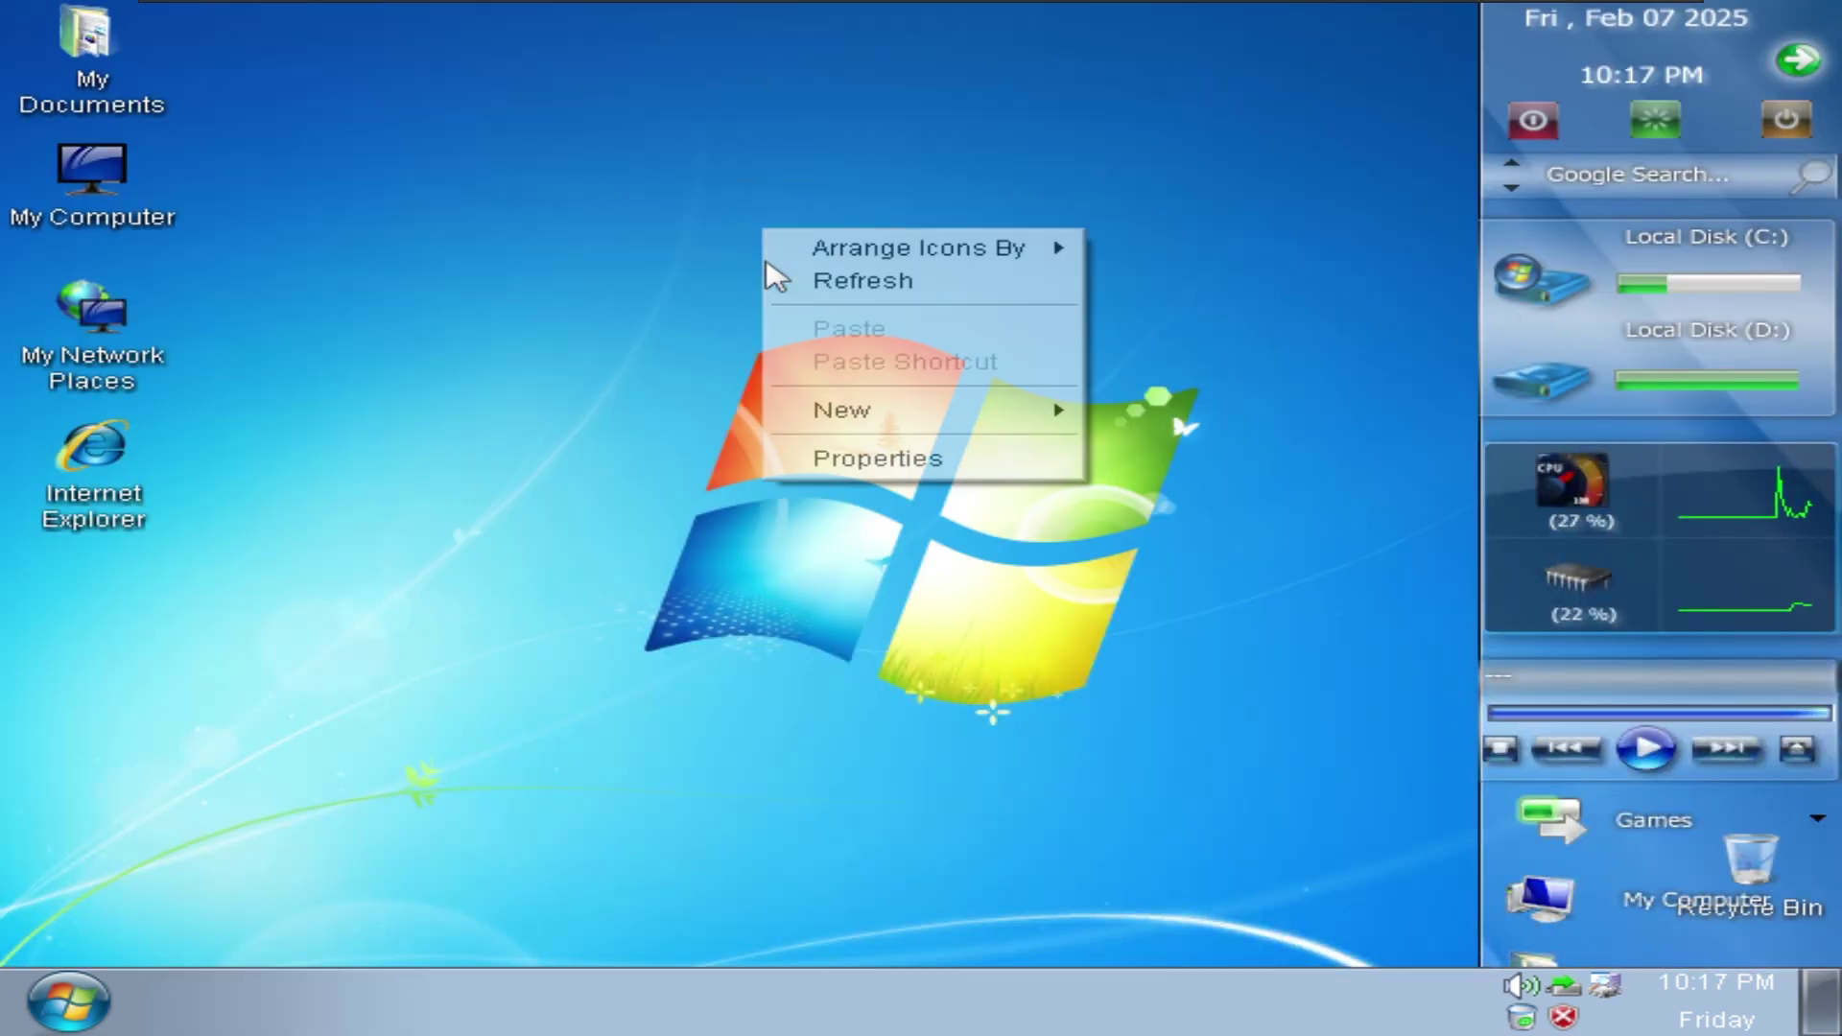
left_click(781, 282)
right_click(777, 276)
left_click(804, 326)
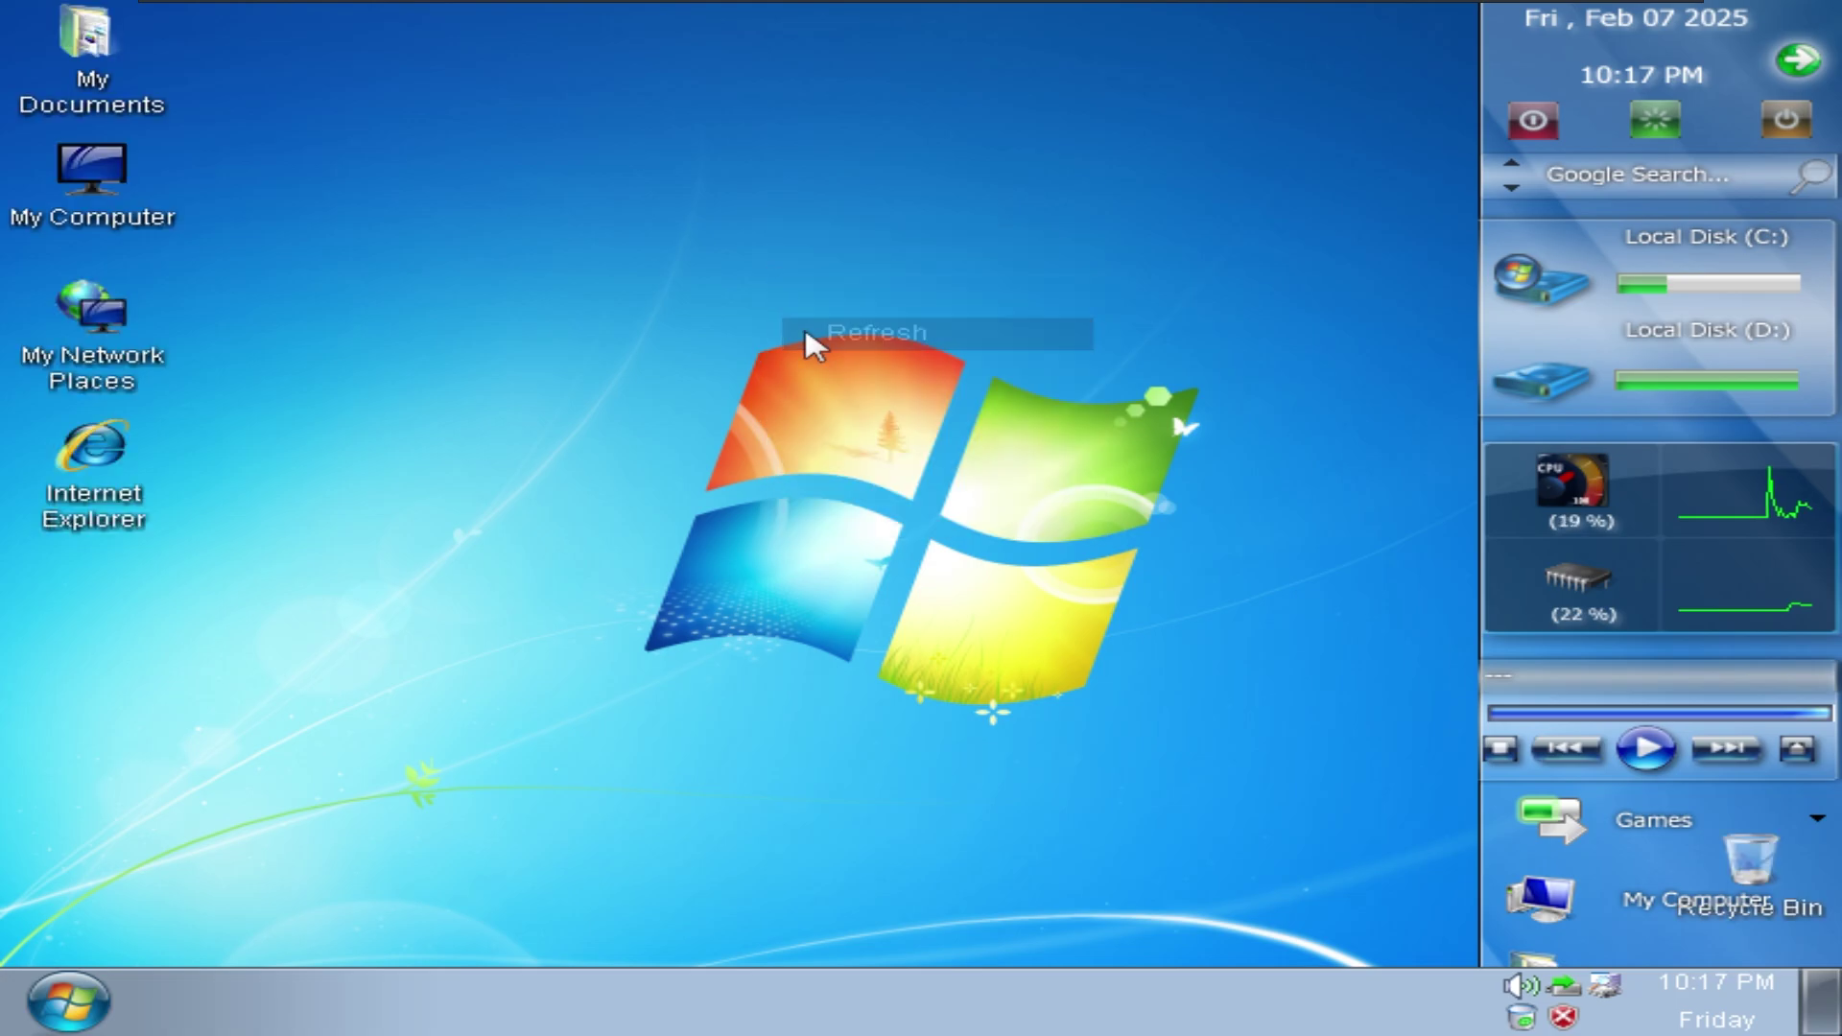
- Open Local Disk (C:) from My Computer to look at its folders, and close the window
double_click(92, 158)
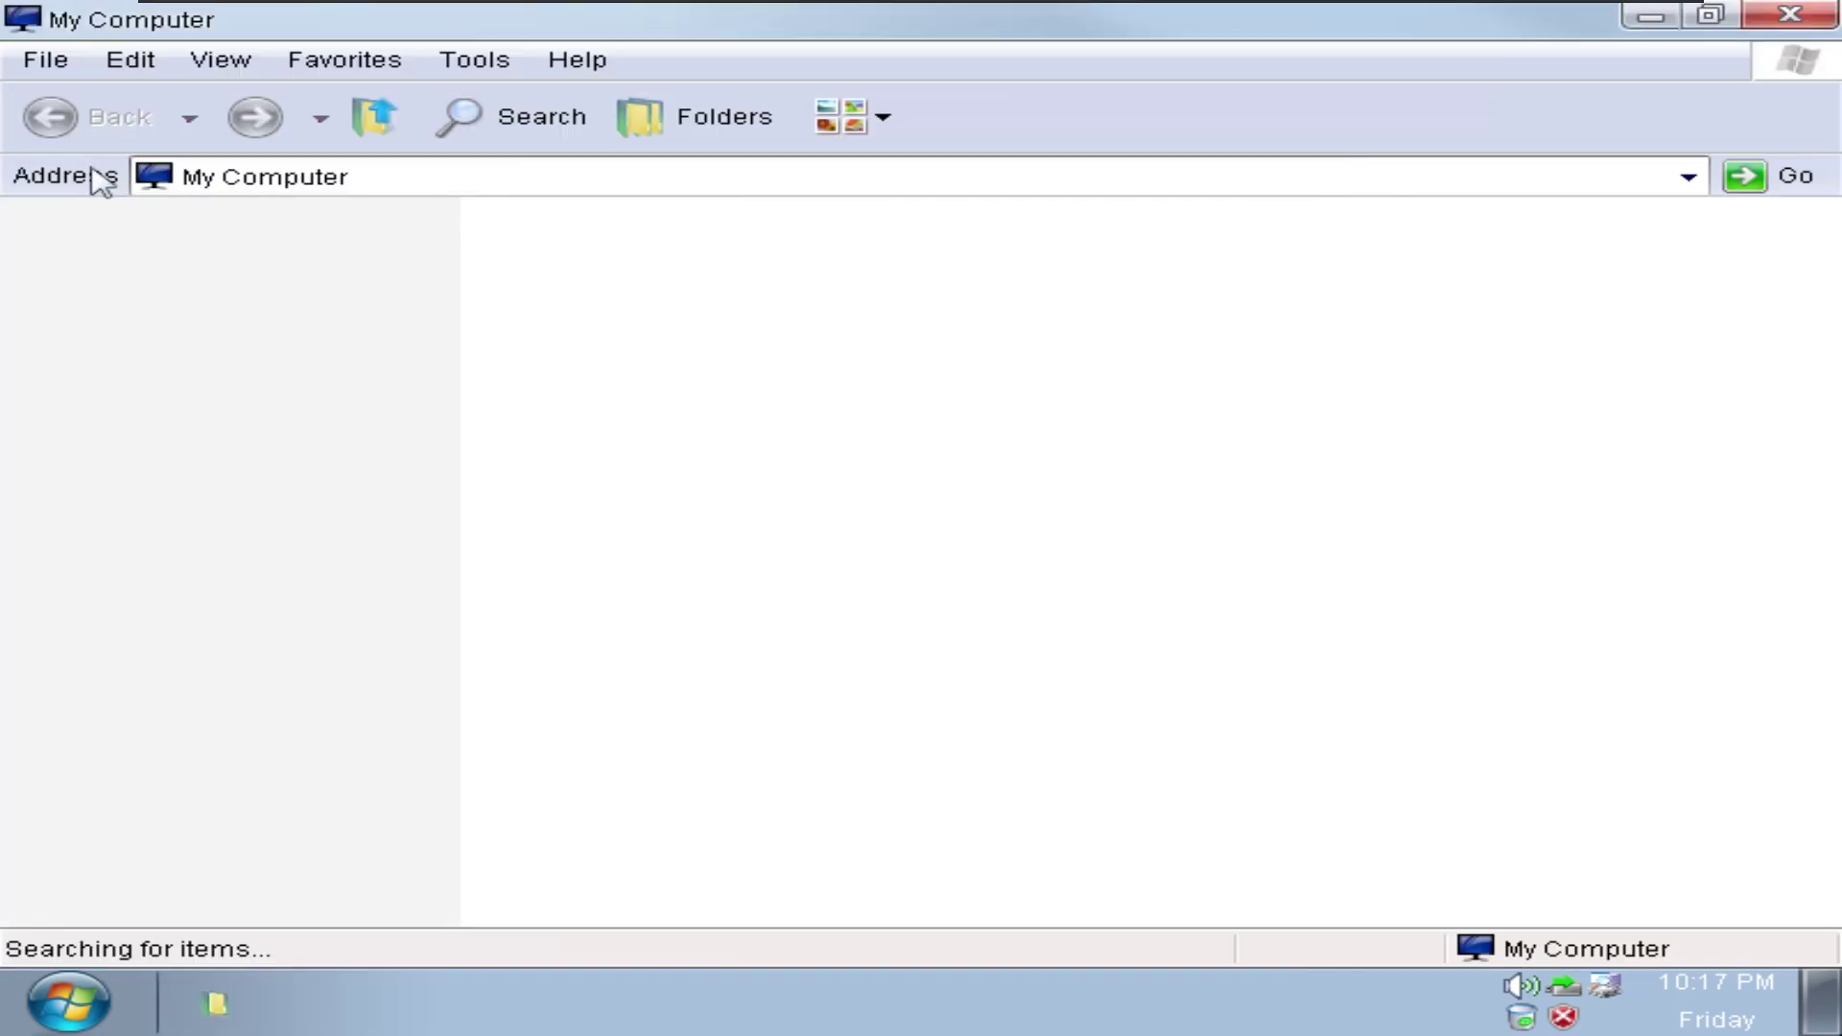
double_click(697, 451)
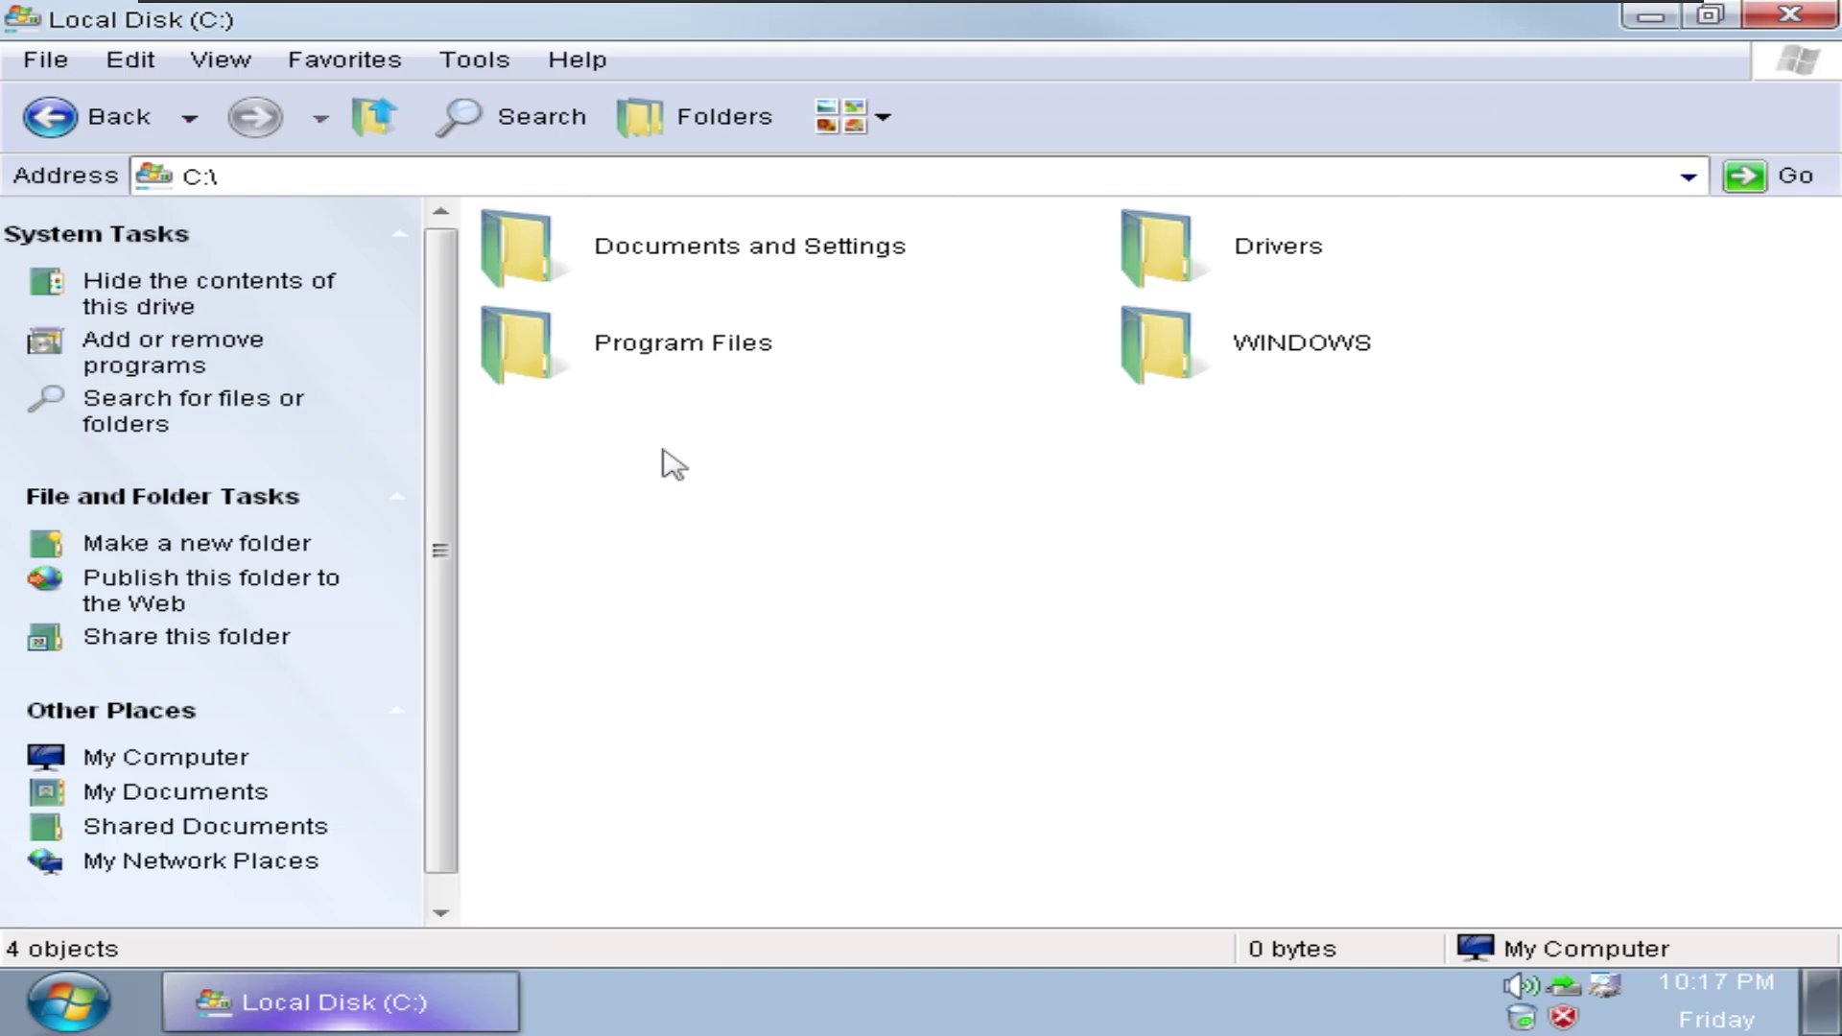
left_click(1791, 14)
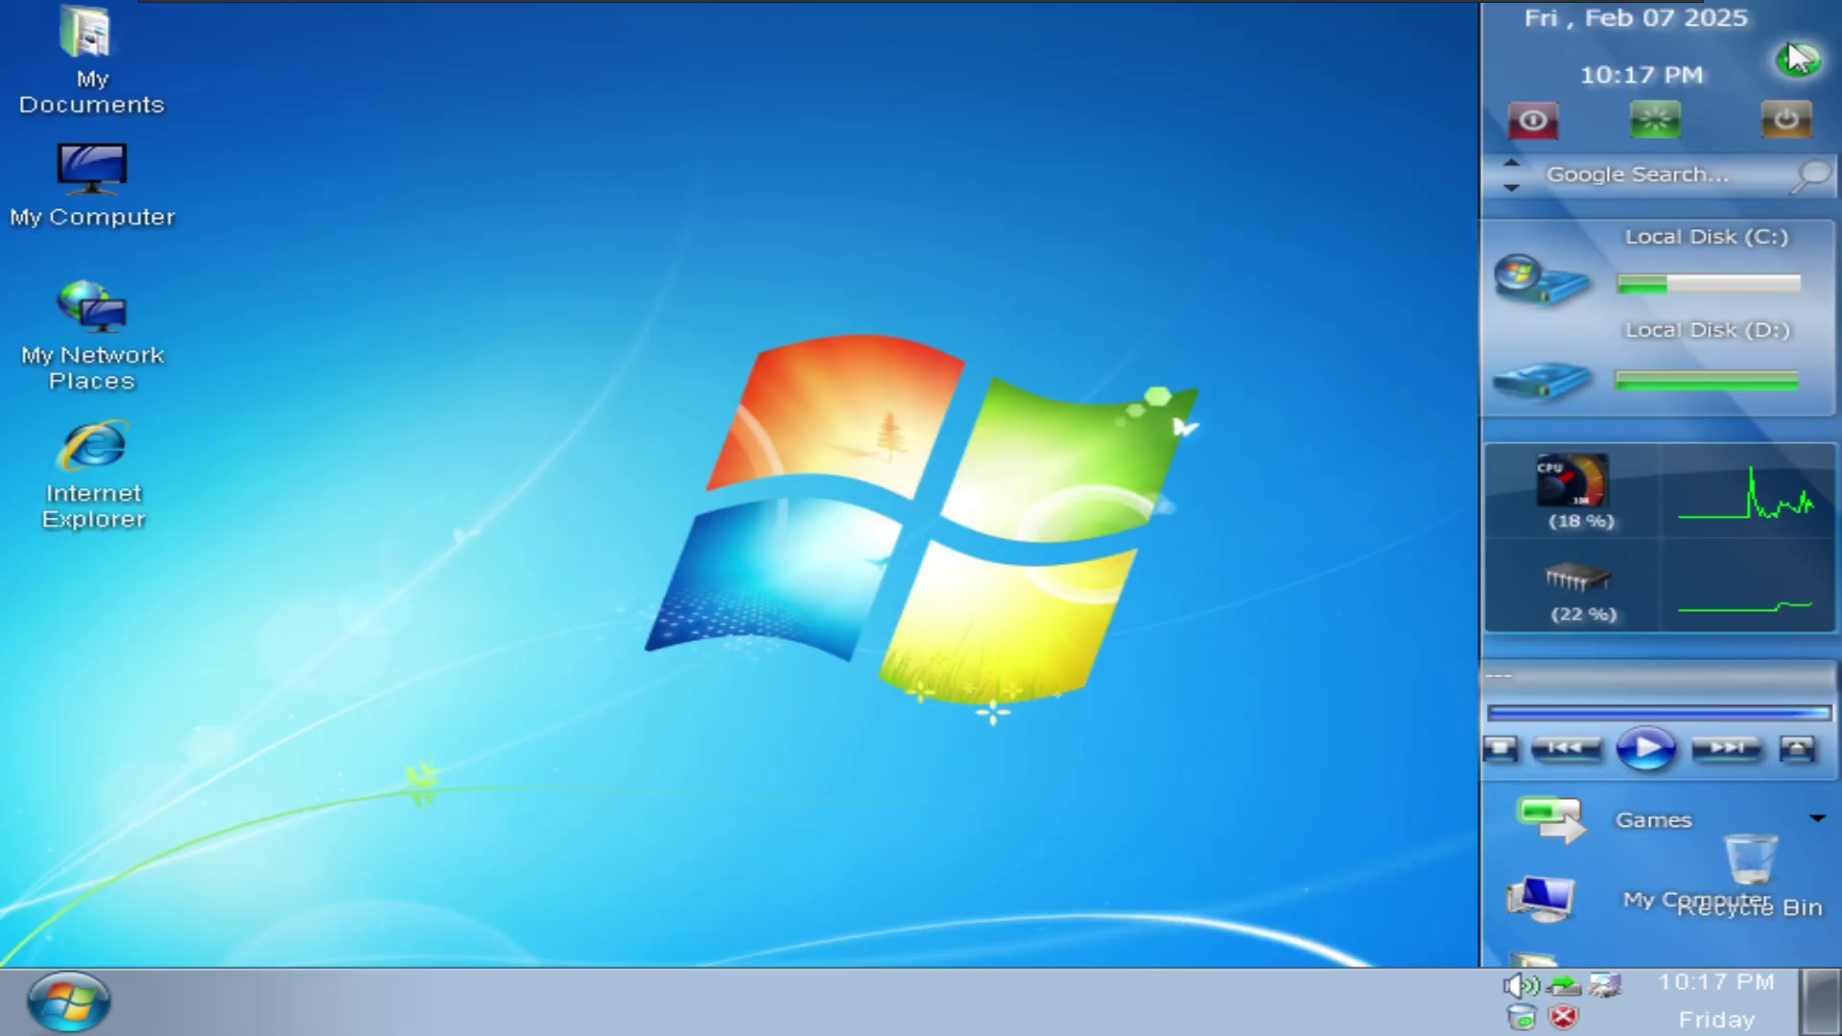
- Raise the system volume to its maximum and close the volume control
left_click(1528, 983)
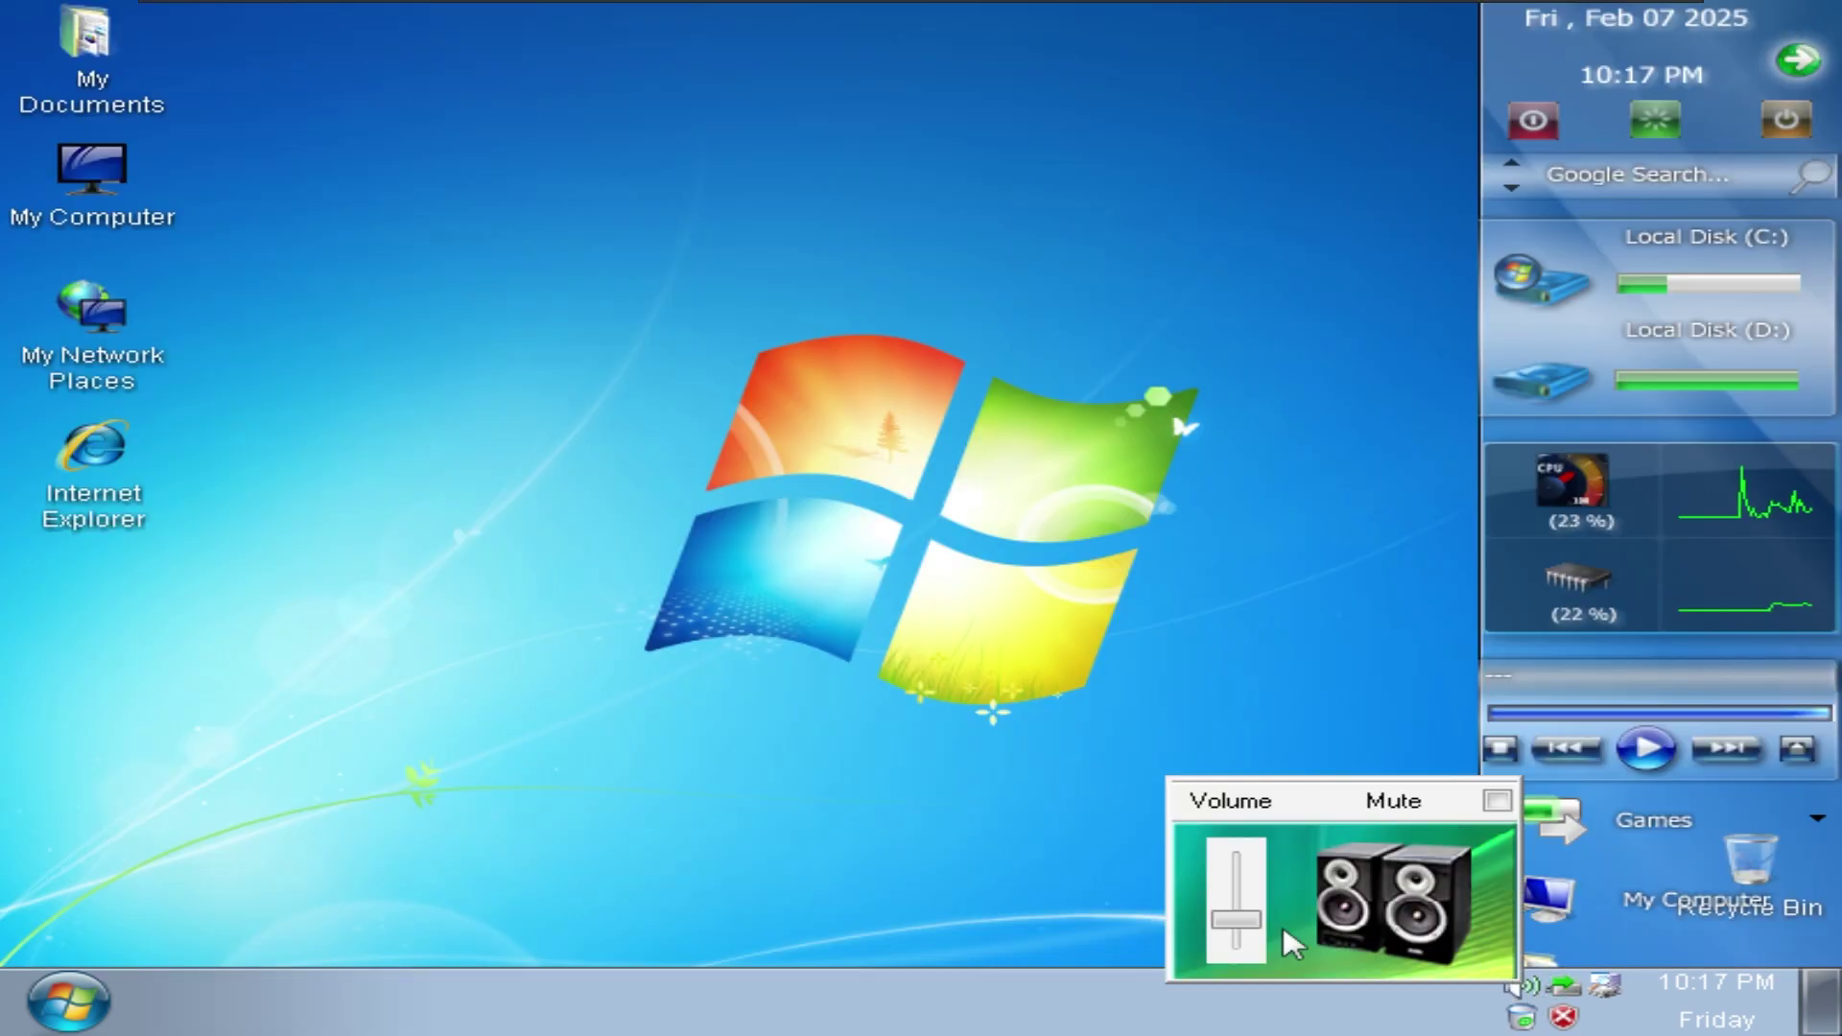
left_click_drag(1238, 929, 1244, 826)
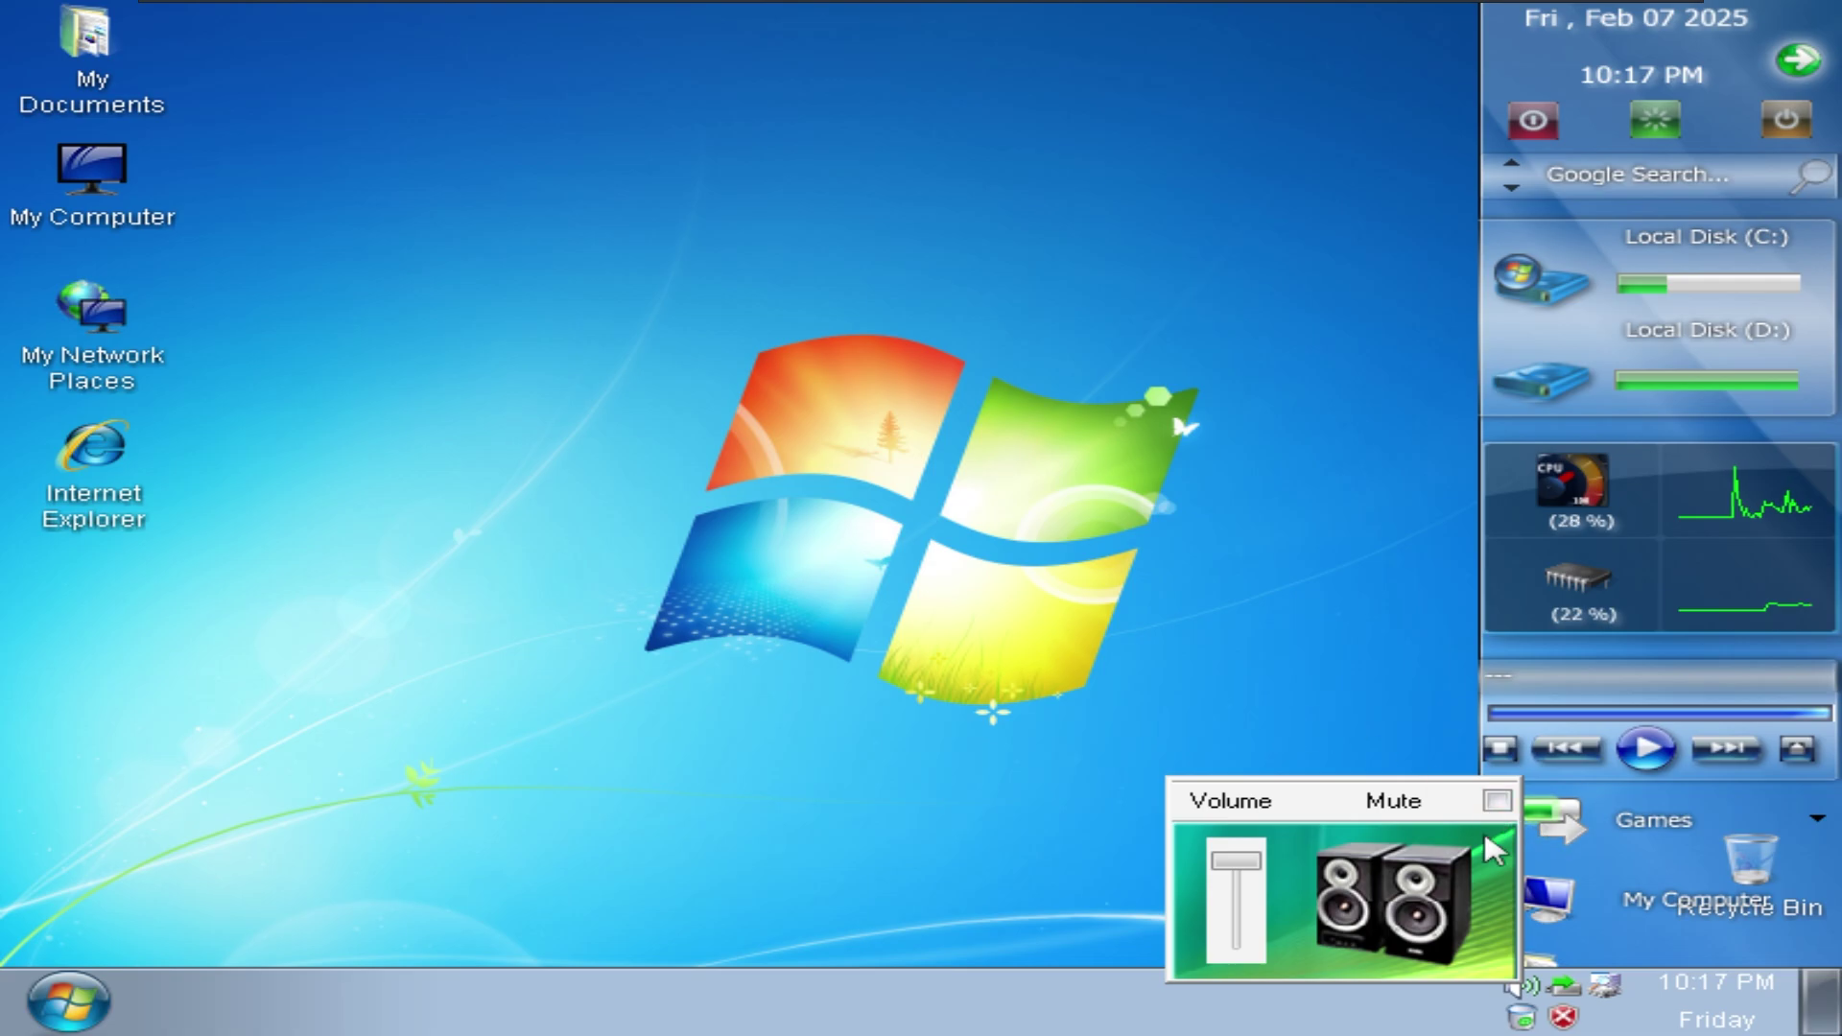
left_click(1006, 494)
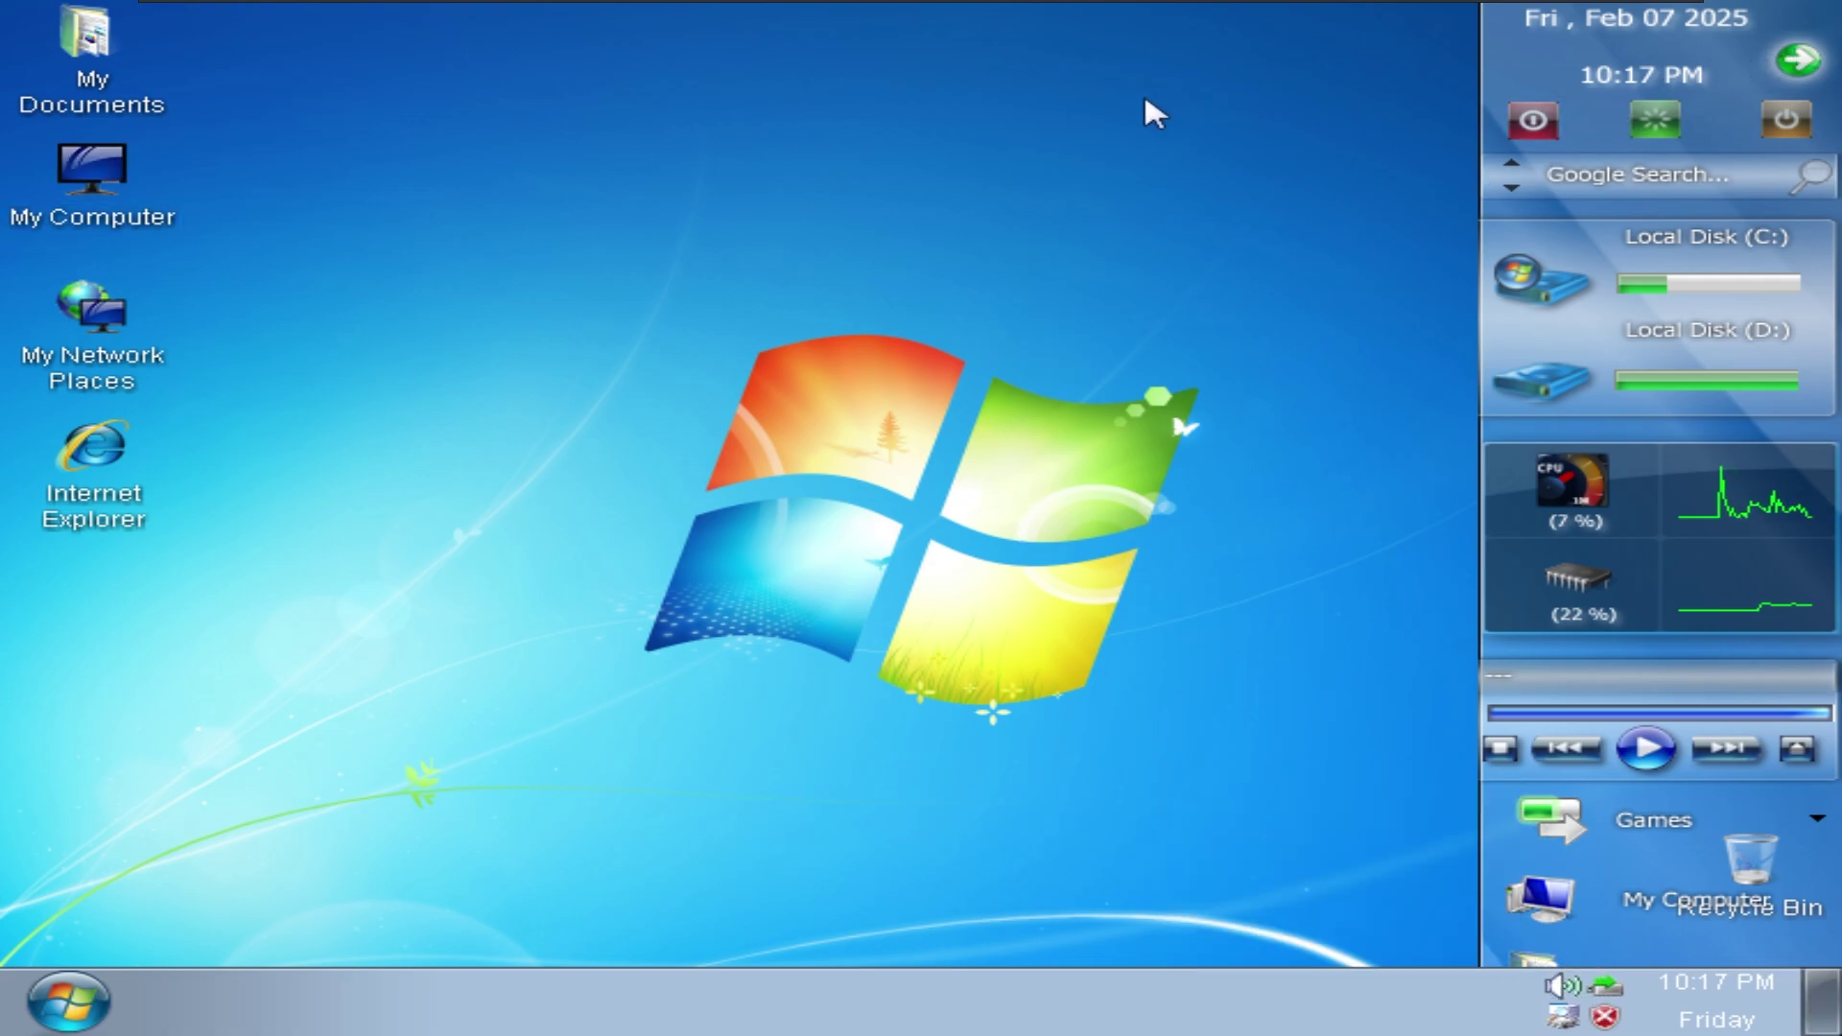
- Open the desktop's Display Properties and preview the Windows XP and Energy Blue themes
right_click(914, 146)
left_click(932, 368)
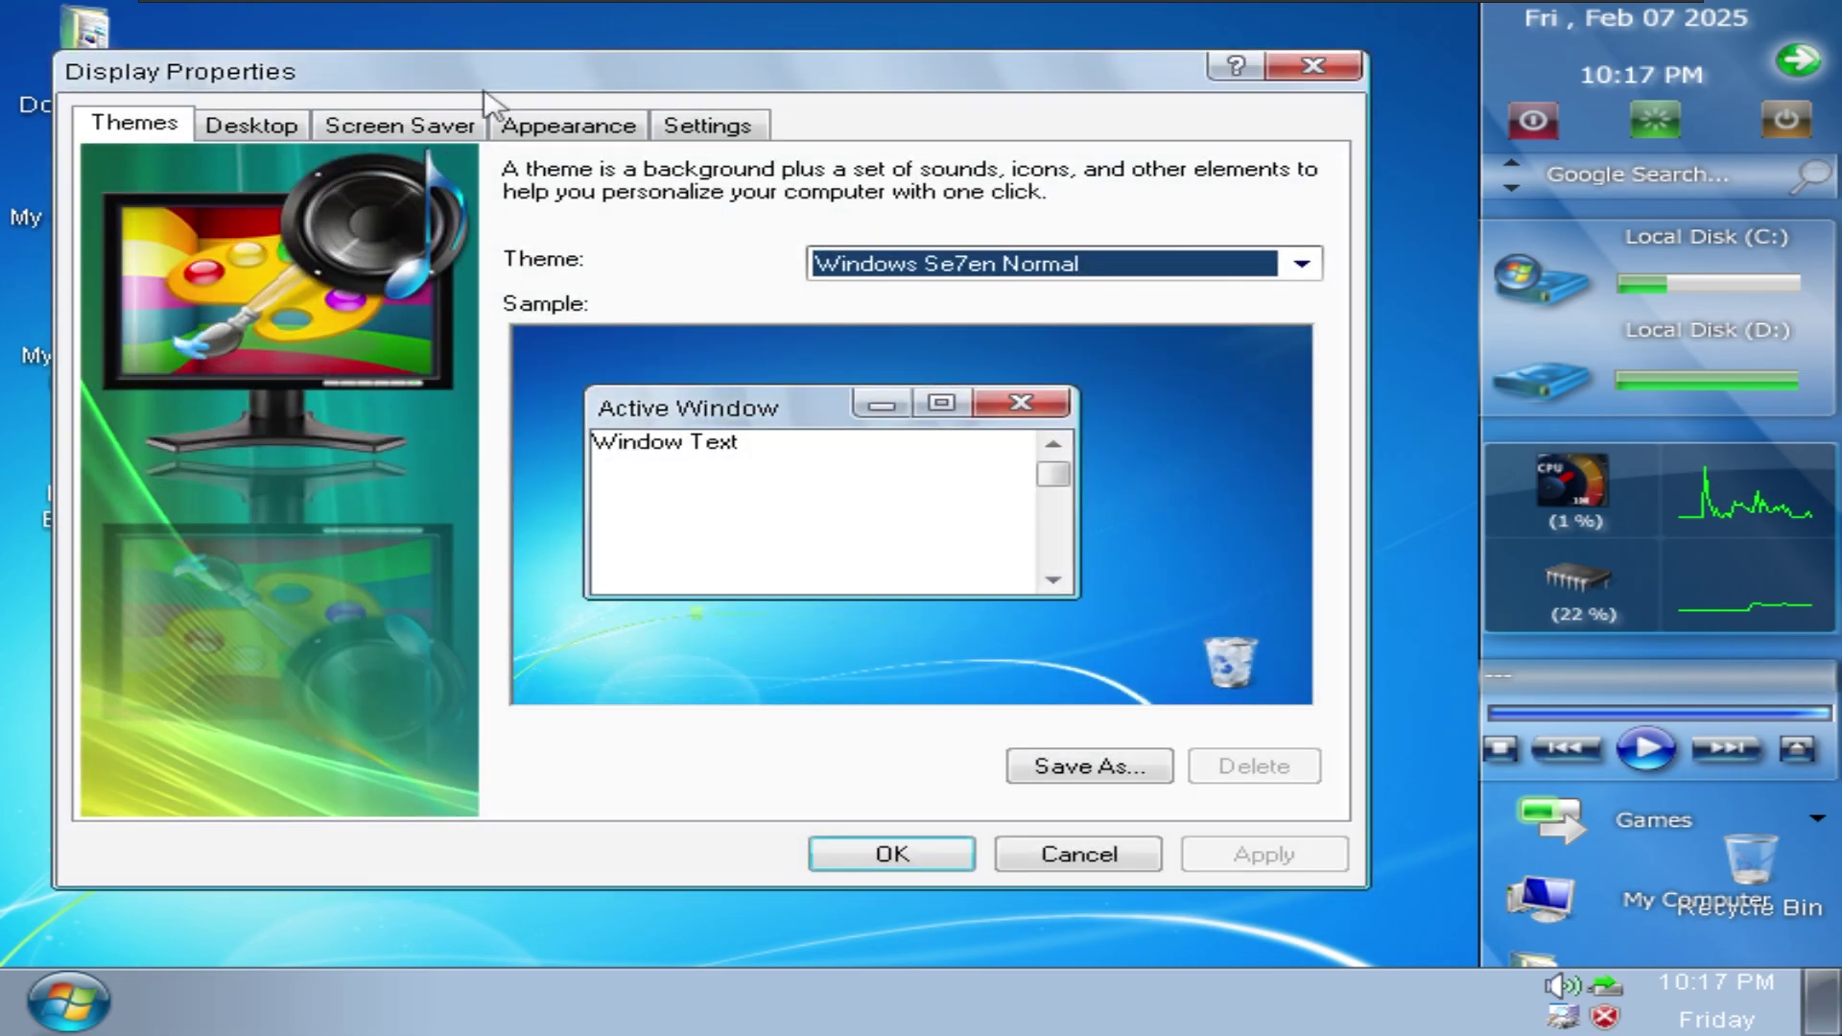
left_click_drag(523, 83, 758, 155)
left_click(1245, 338)
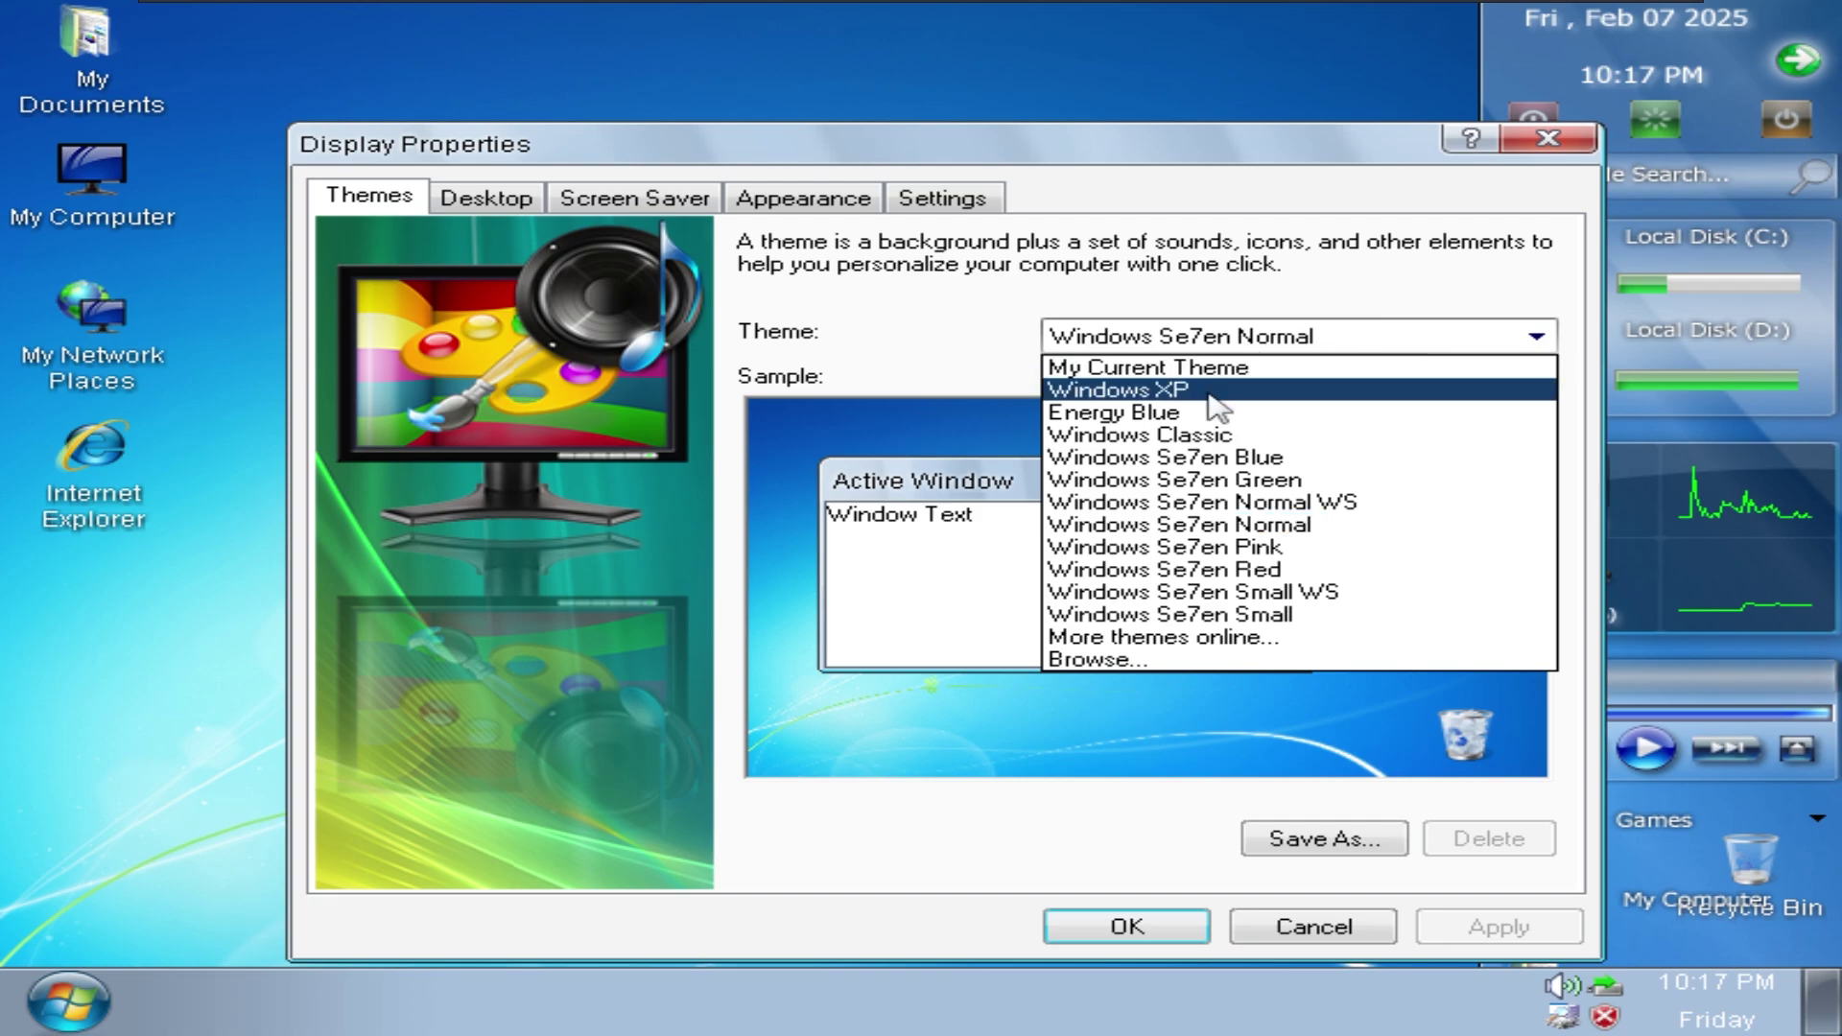
left_click(1257, 388)
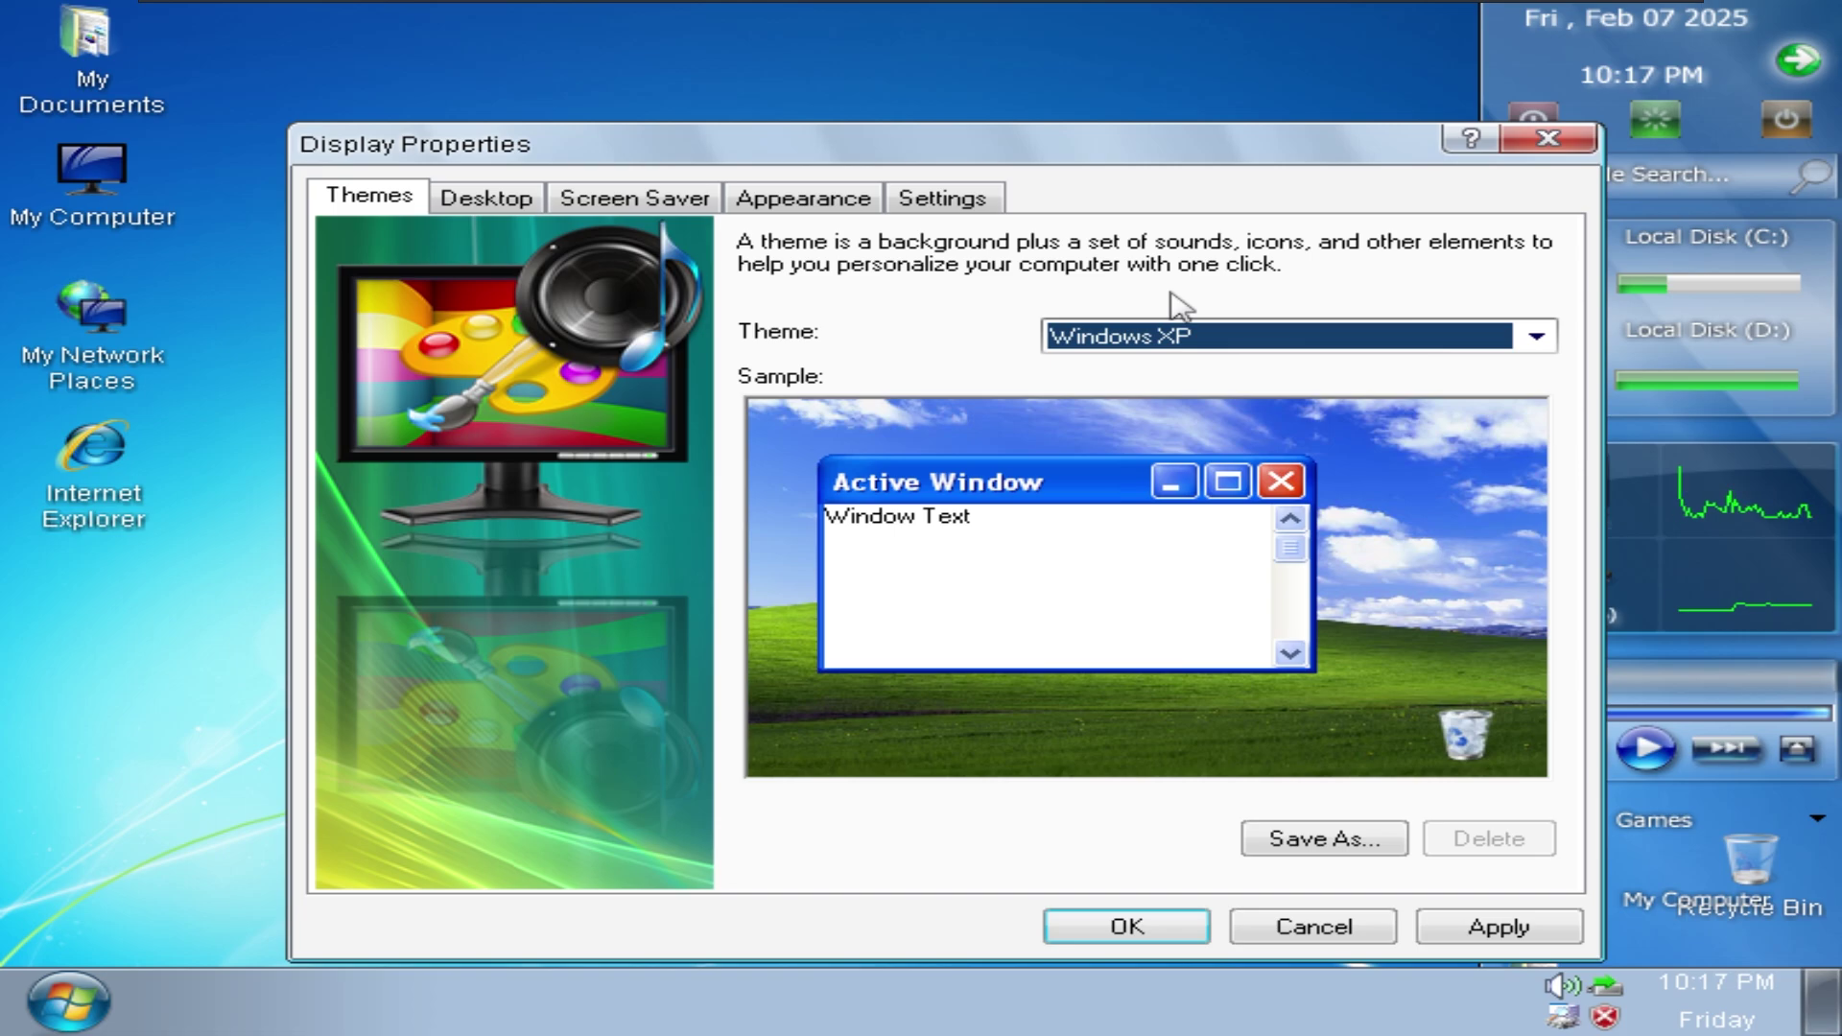
left_click(1154, 341)
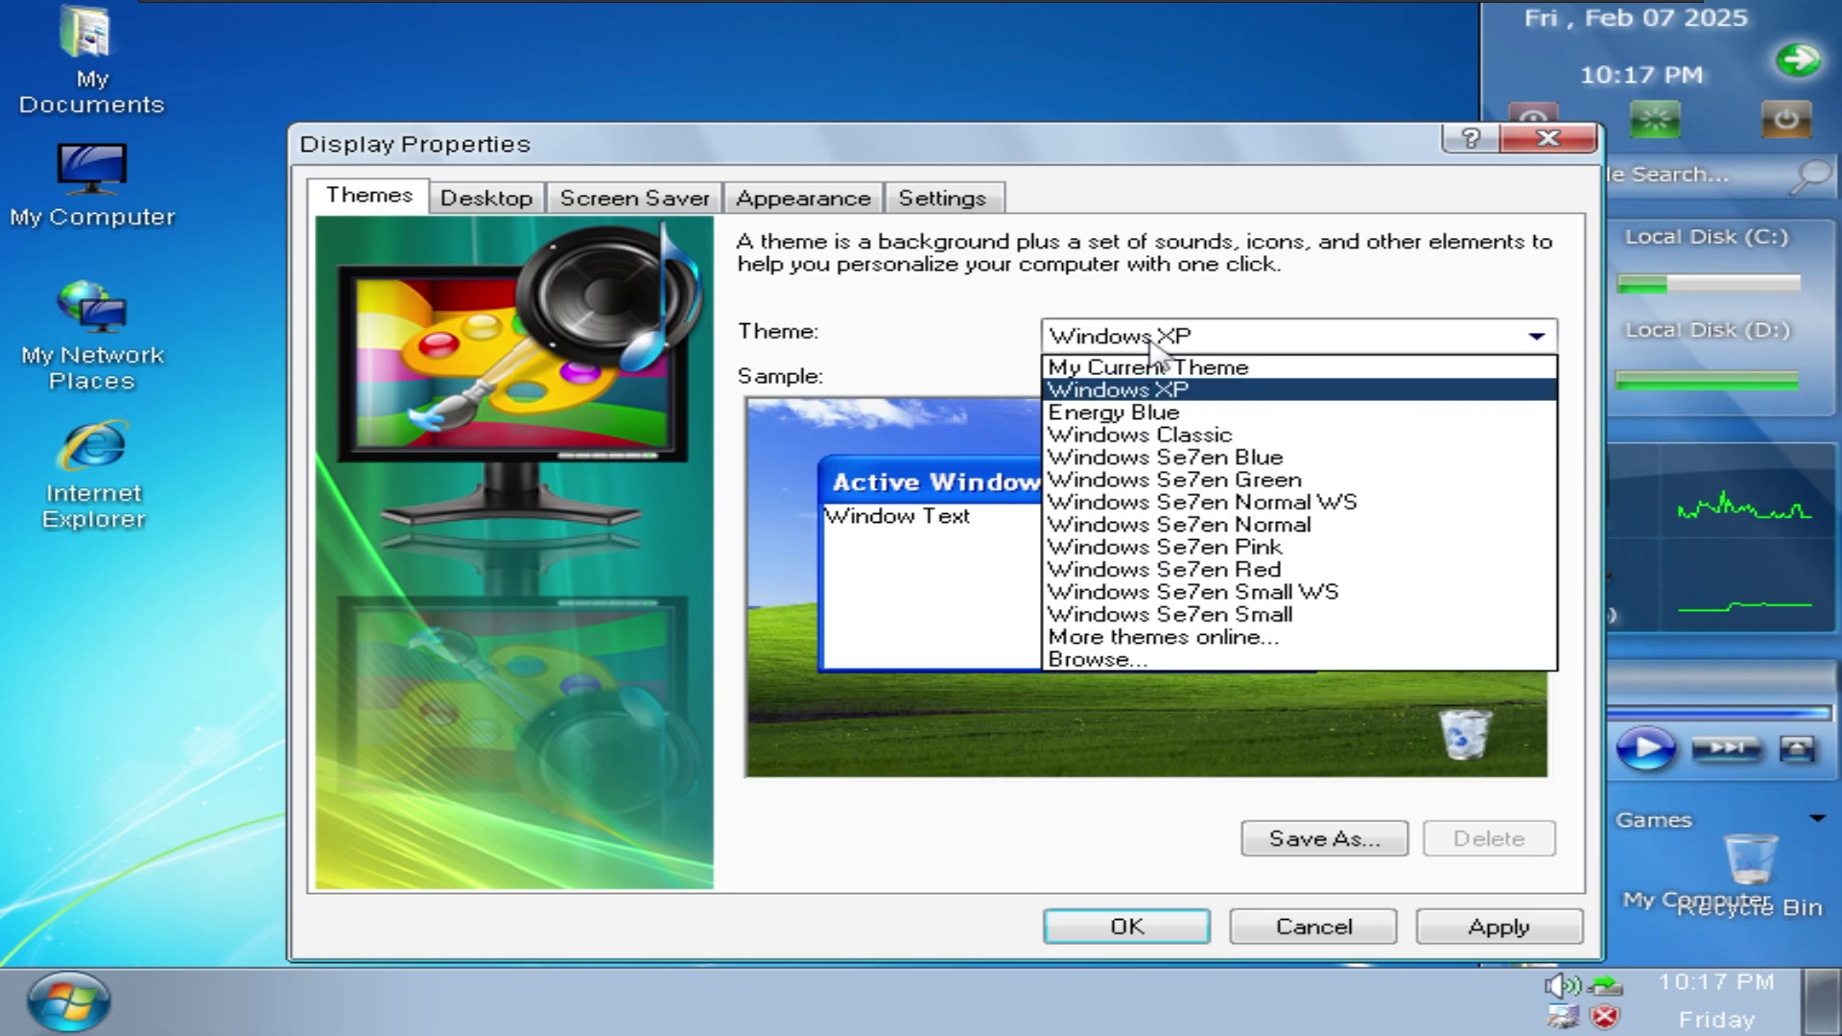
left_click(1152, 415)
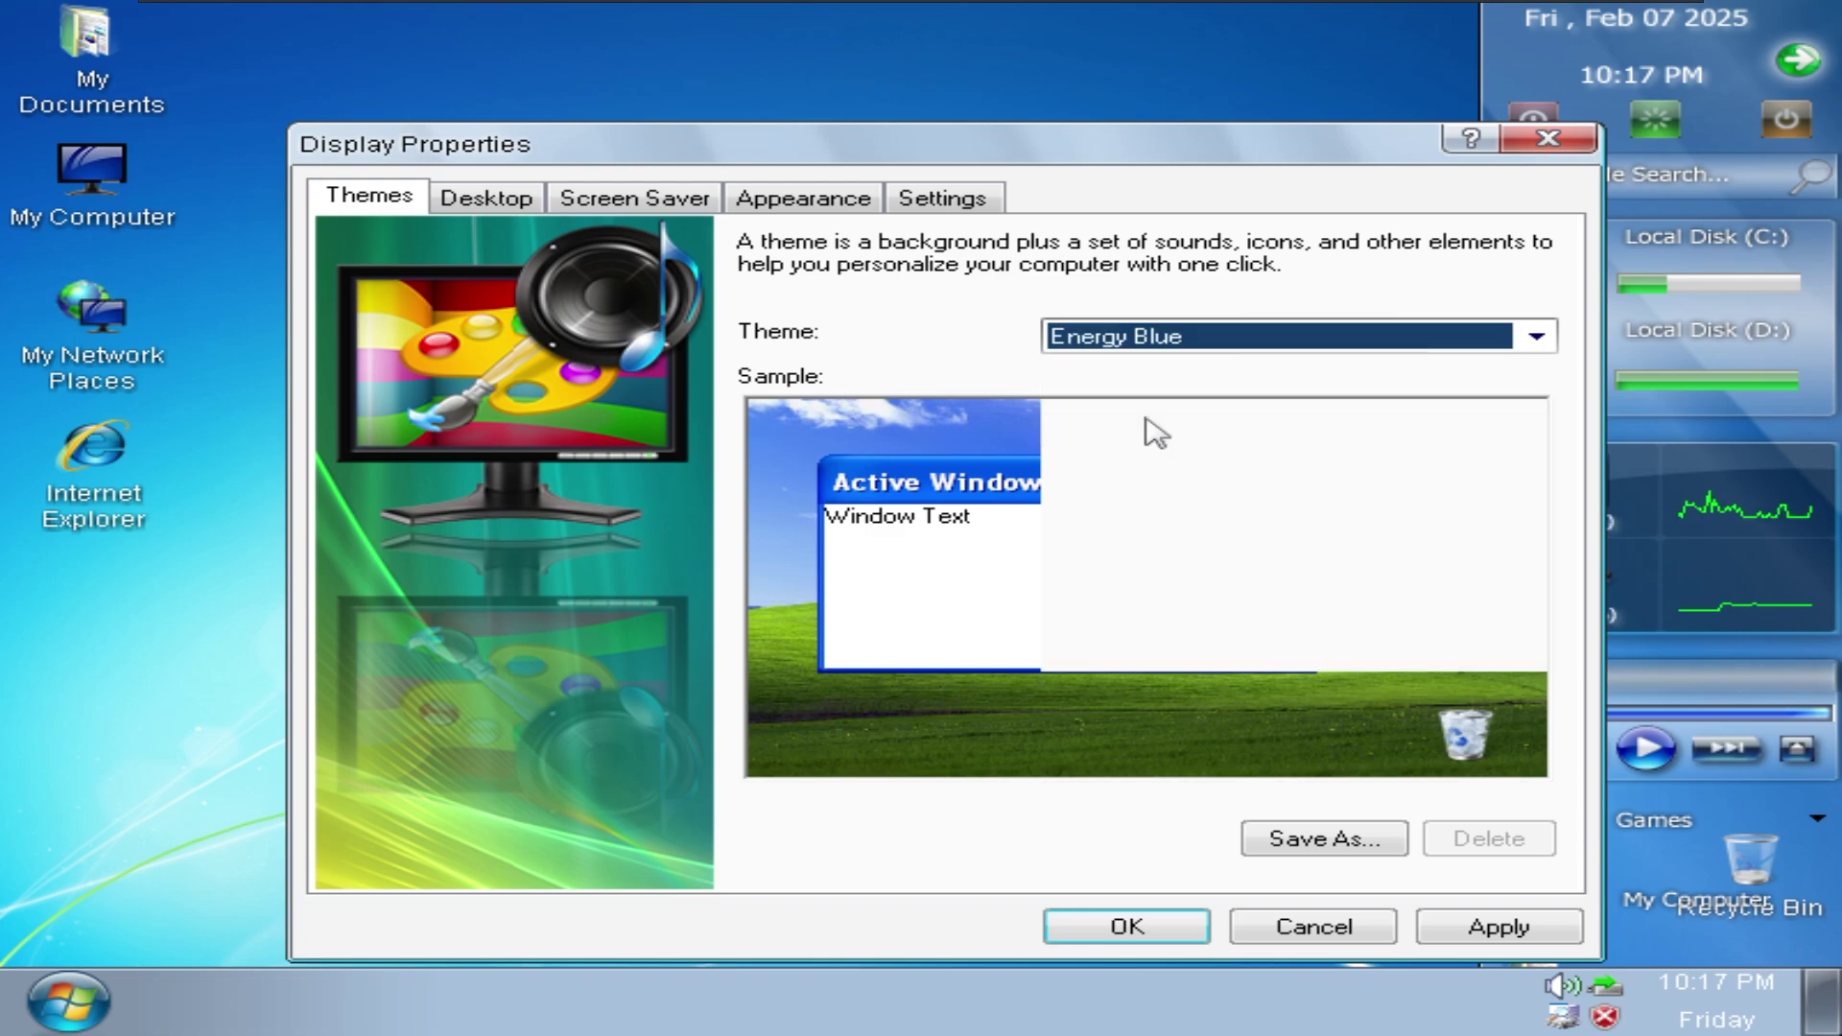
- Preview the Windows Se7en Normal WS and Windows Se7en Normal themes, and close Display Properties without applying any
left_click(1180, 345)
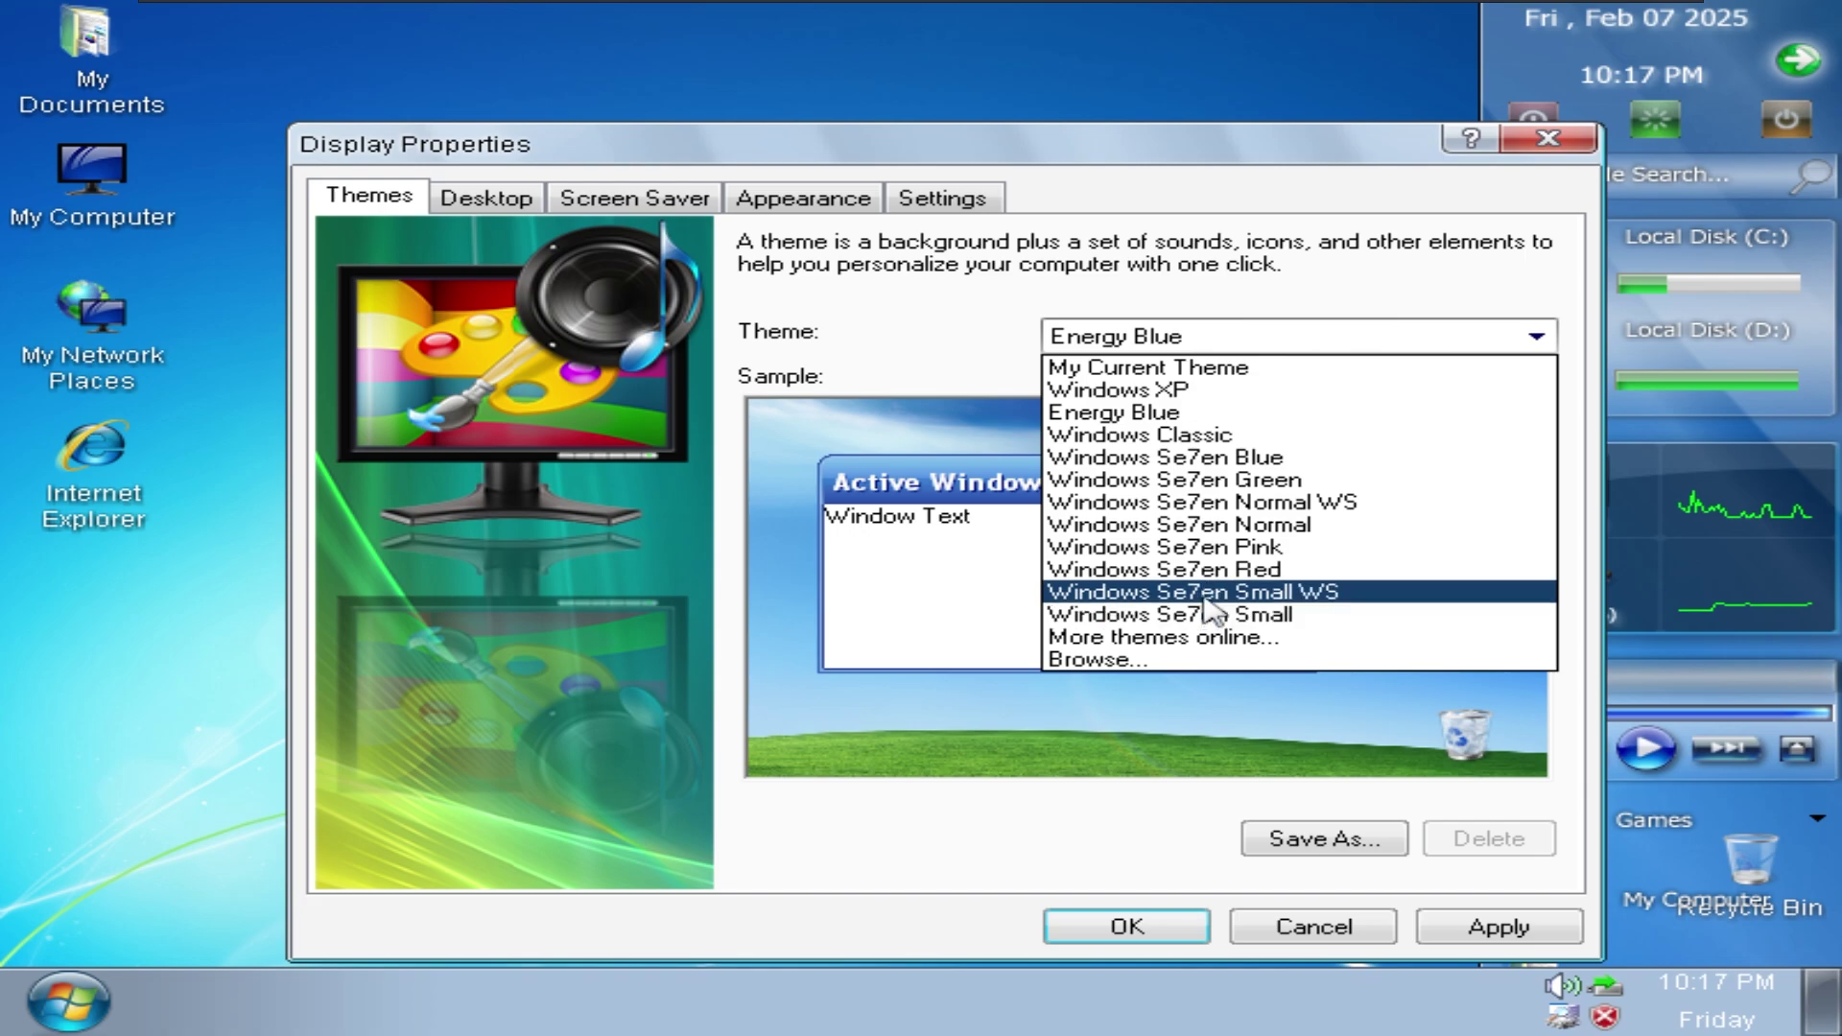
left_click(1257, 508)
left_click(1262, 344)
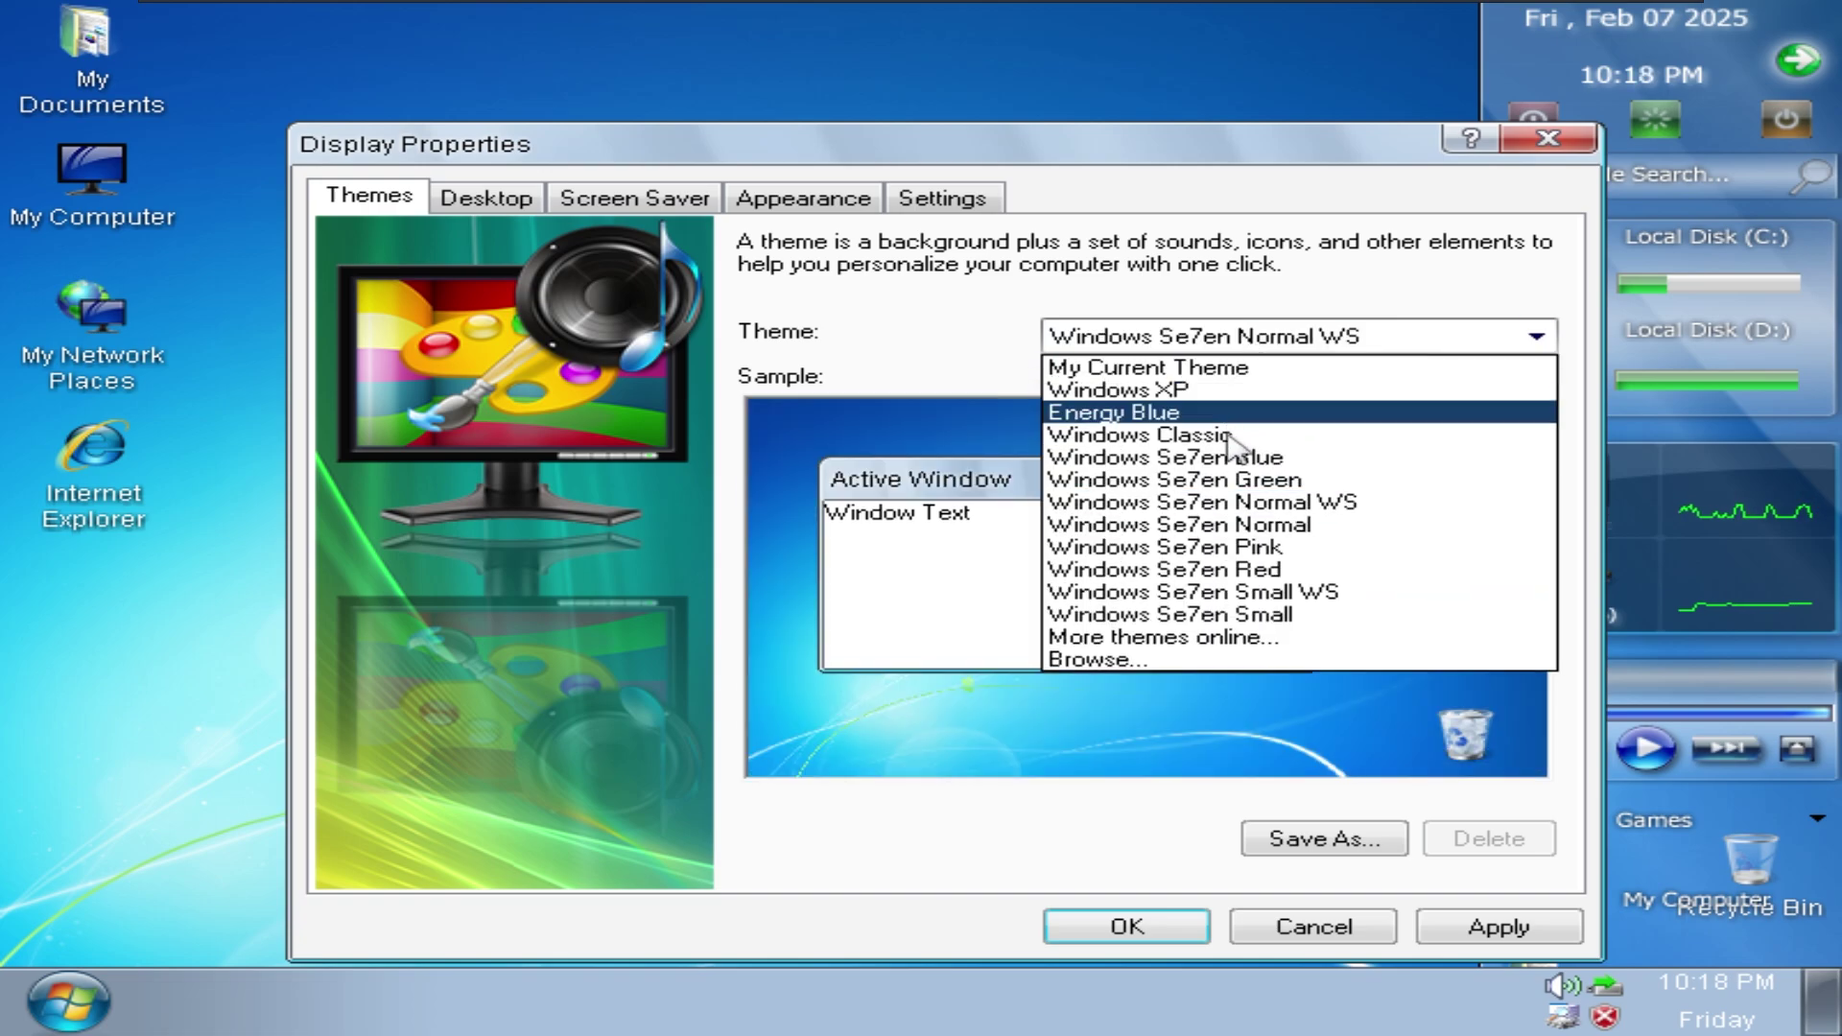
left_click(1225, 526)
left_click(1286, 338)
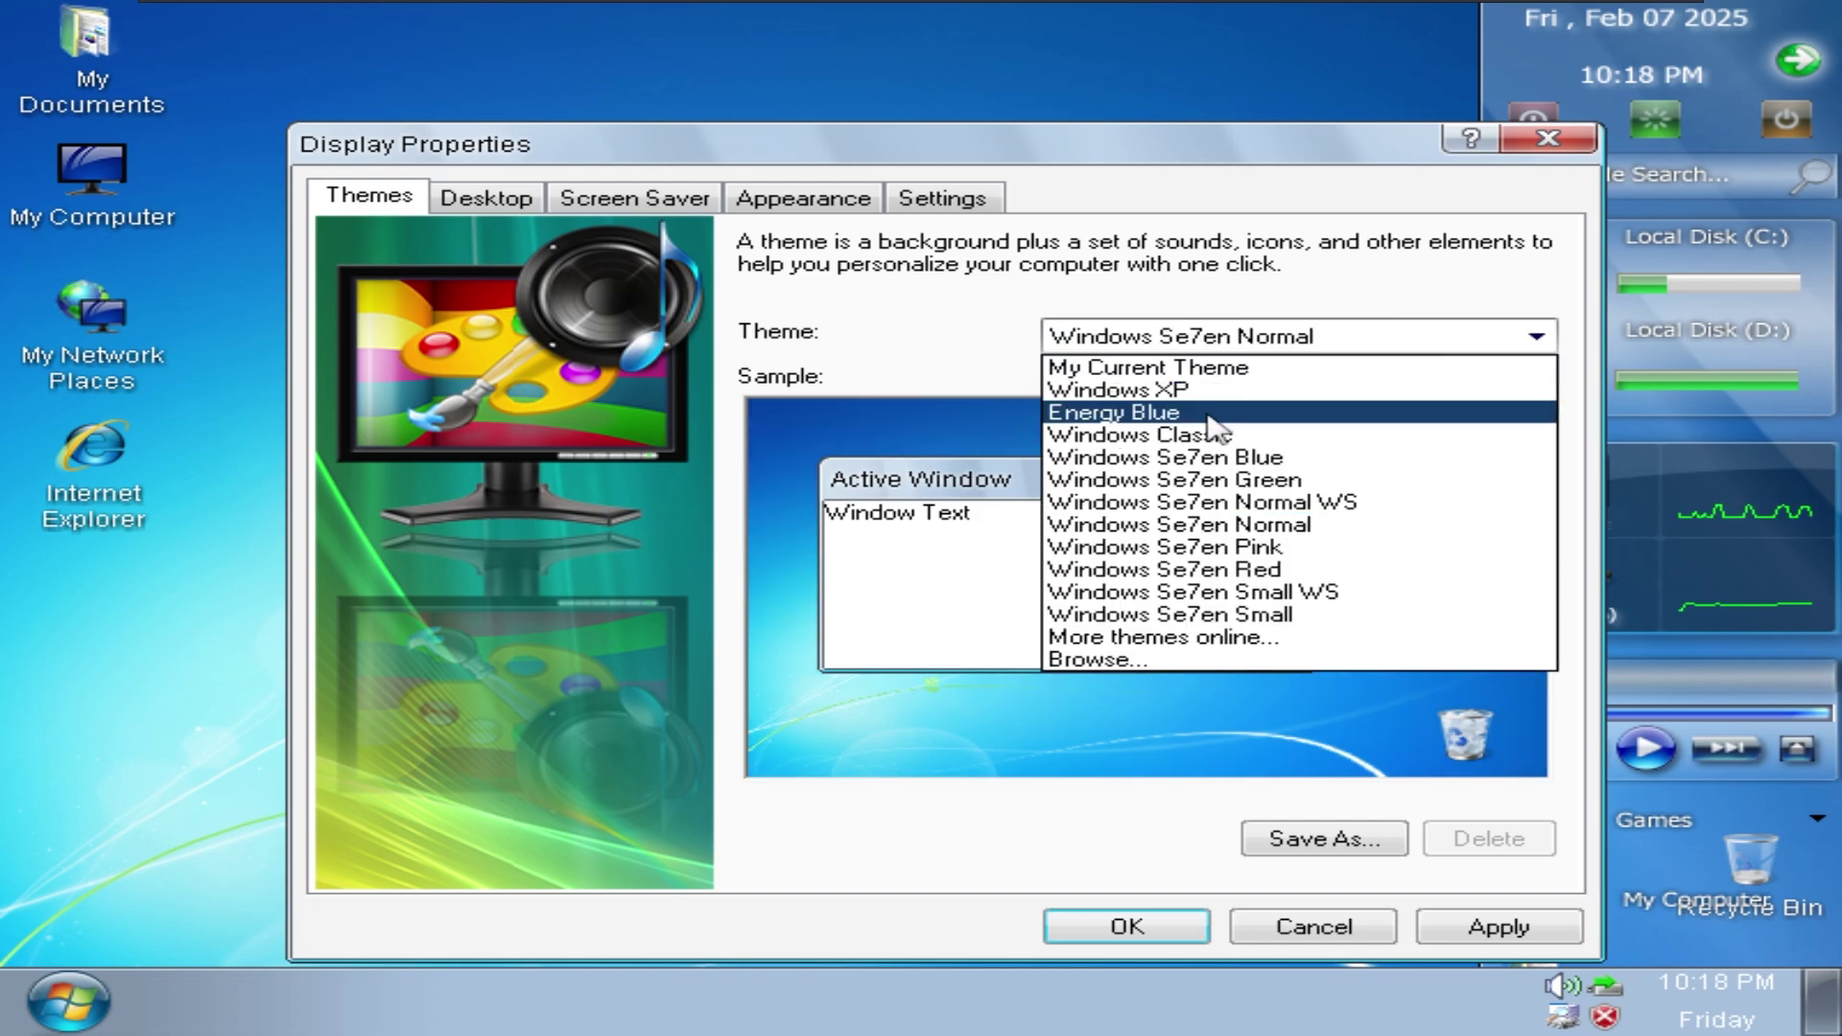
left_click(1483, 251)
left_click(1555, 134)
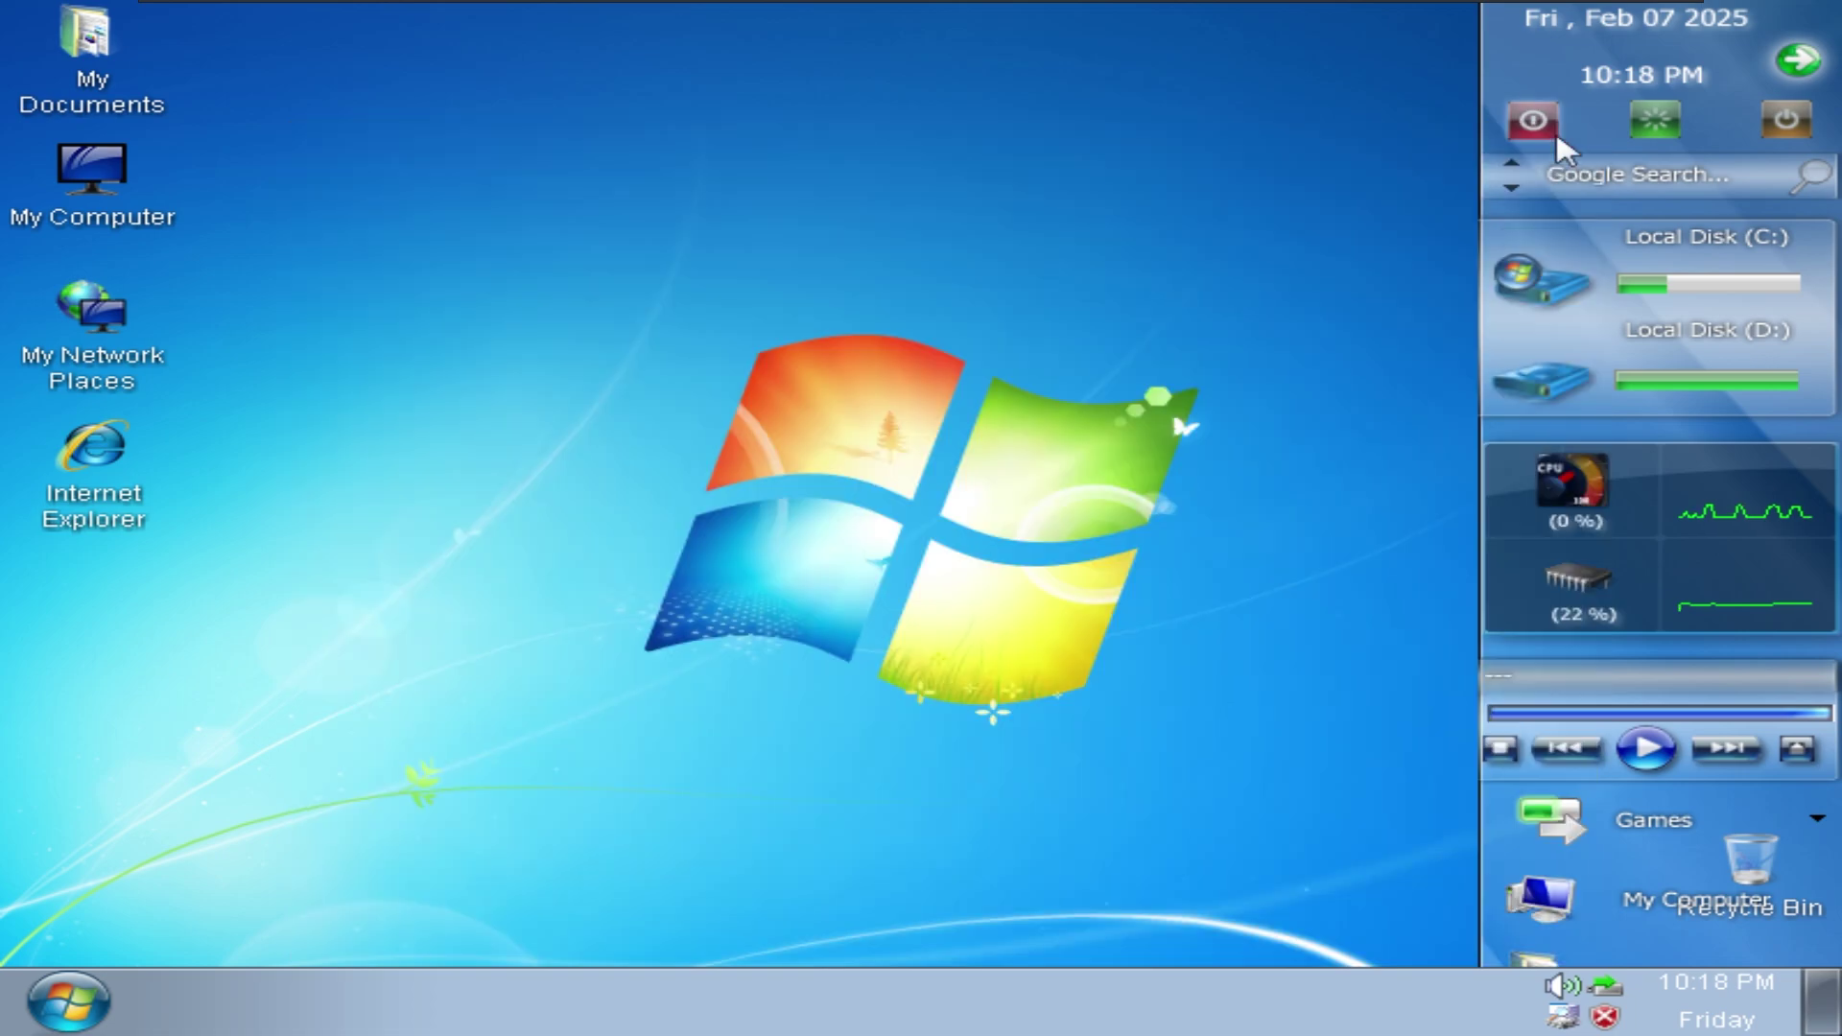
- Refresh the desktop and open My Computer's System Properties to examine the Windows, license and hardware information
right_click(601, 400)
left_click(632, 461)
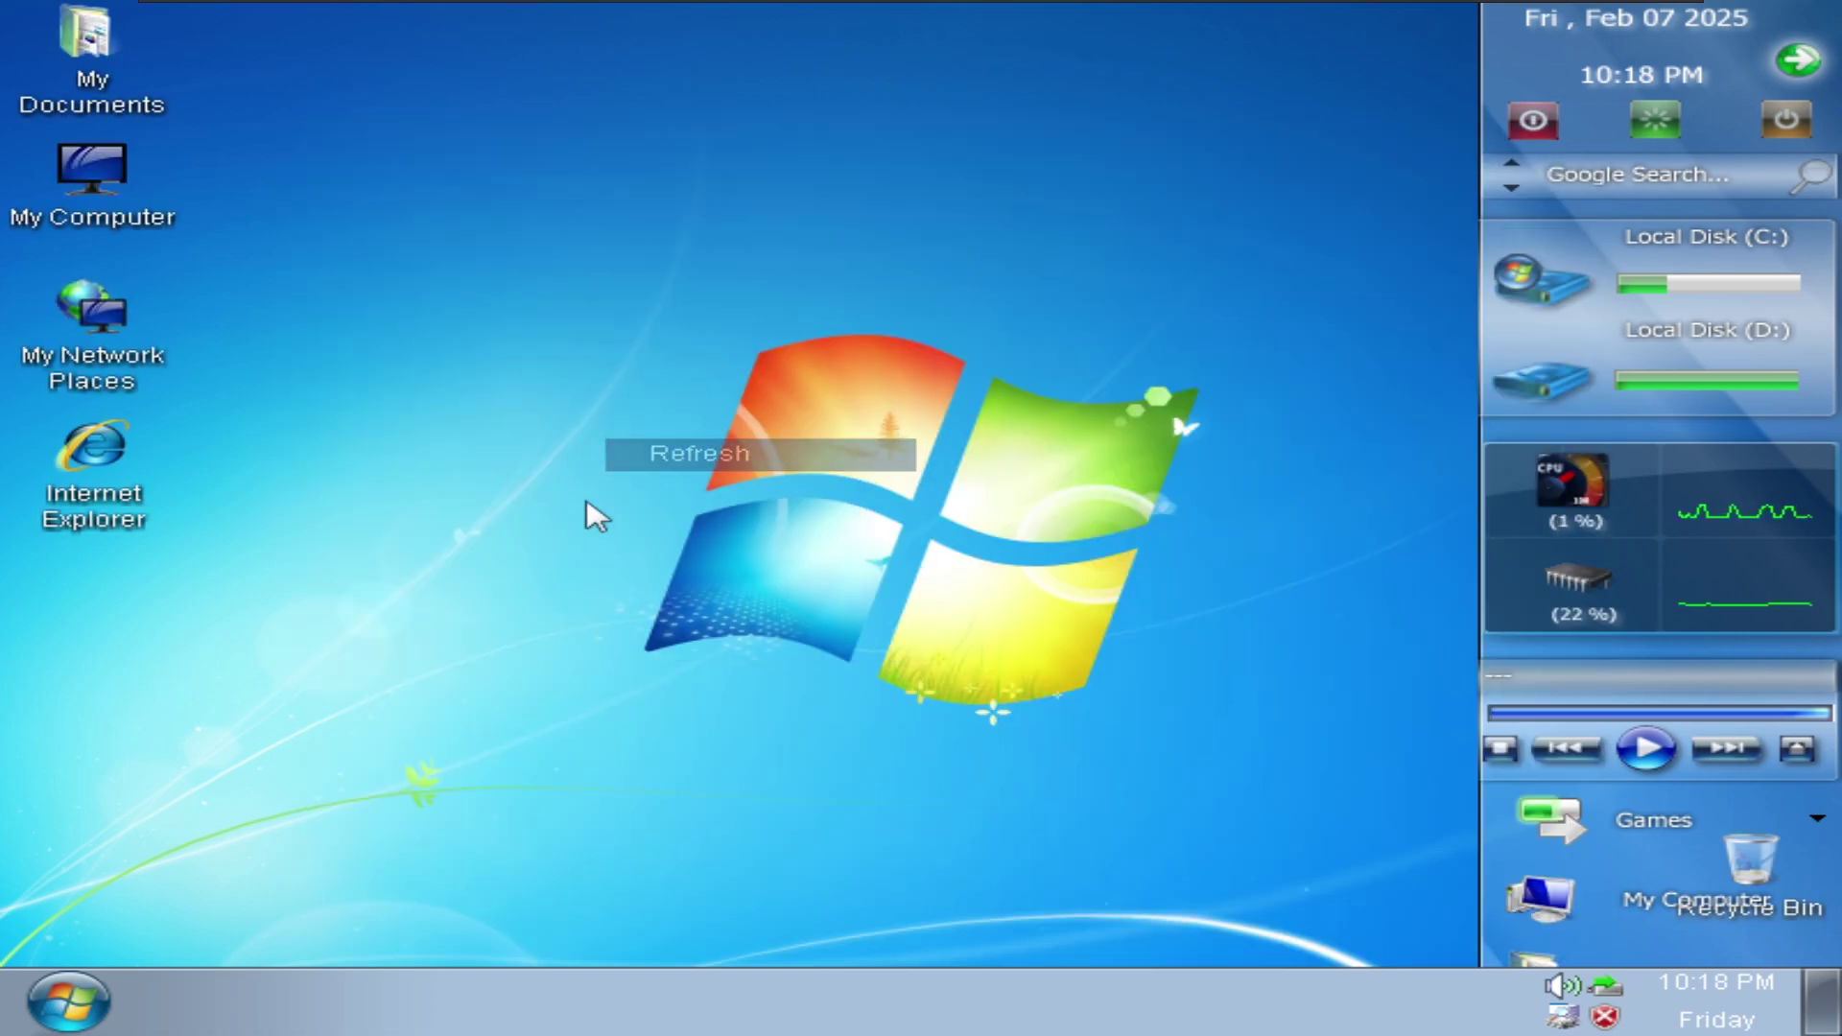
left_click(48, 993)
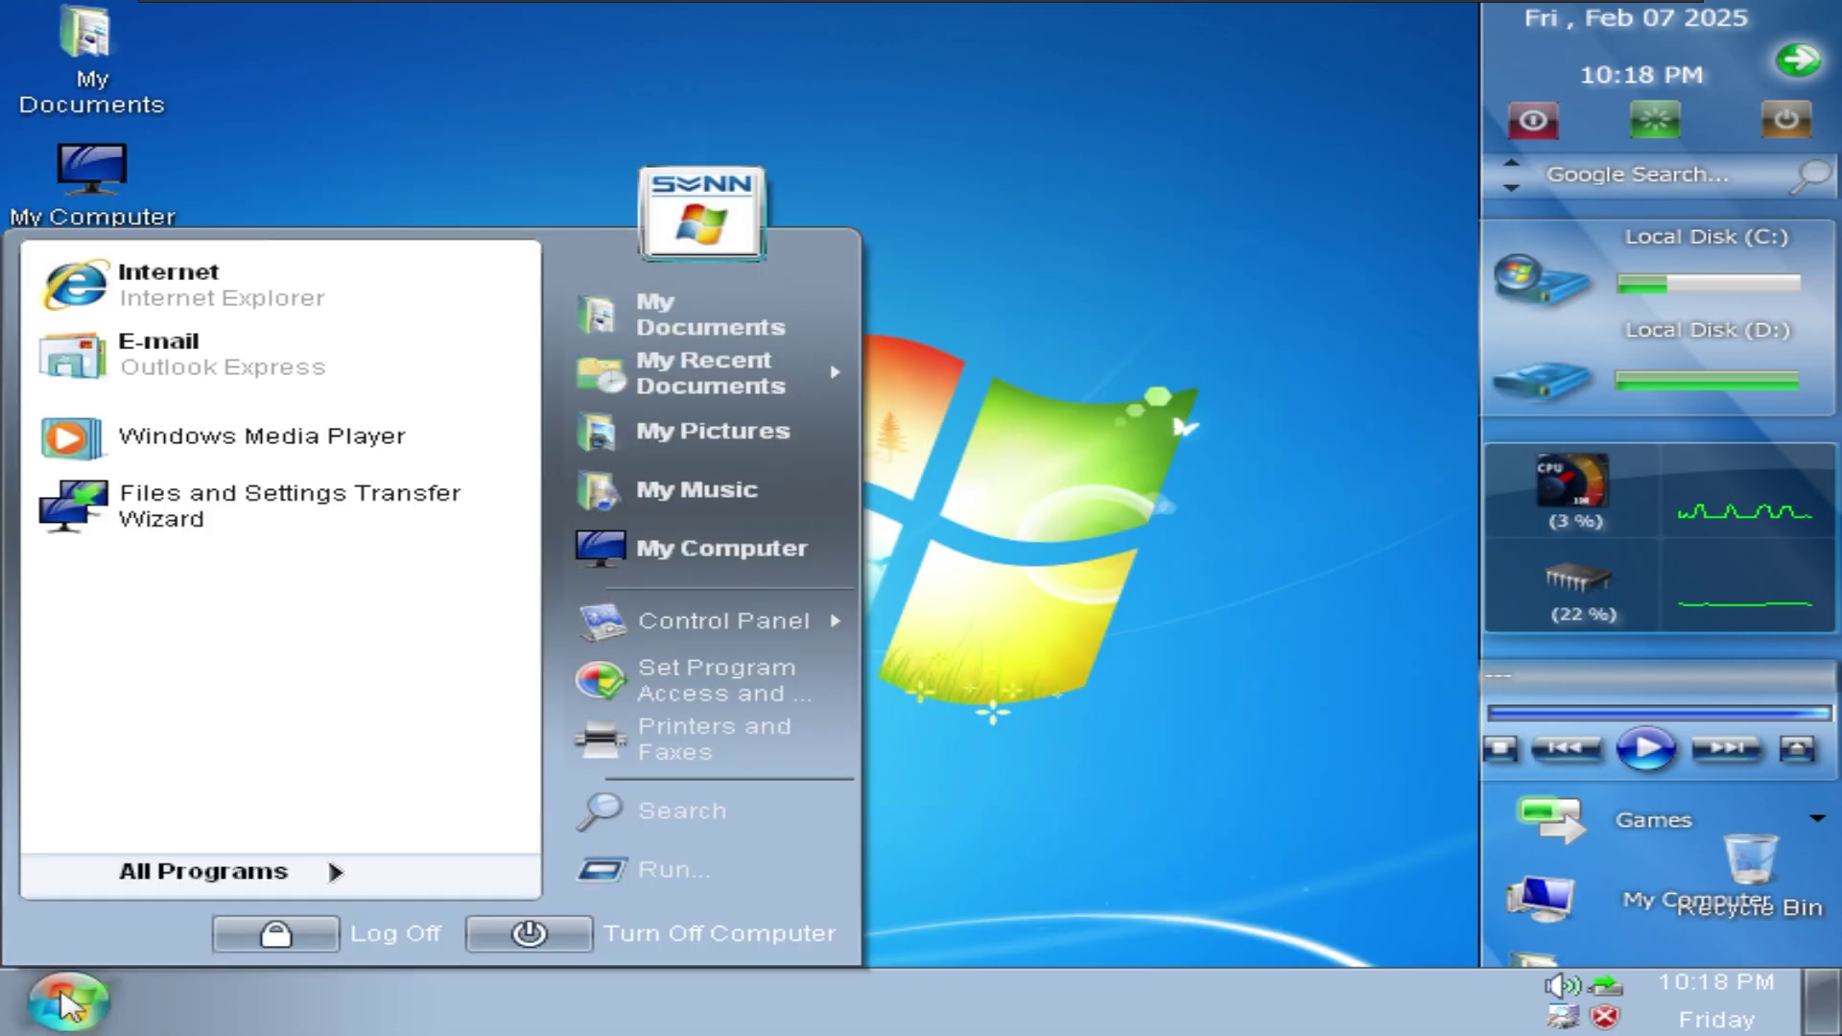
right_click(623, 533)
left_click(710, 857)
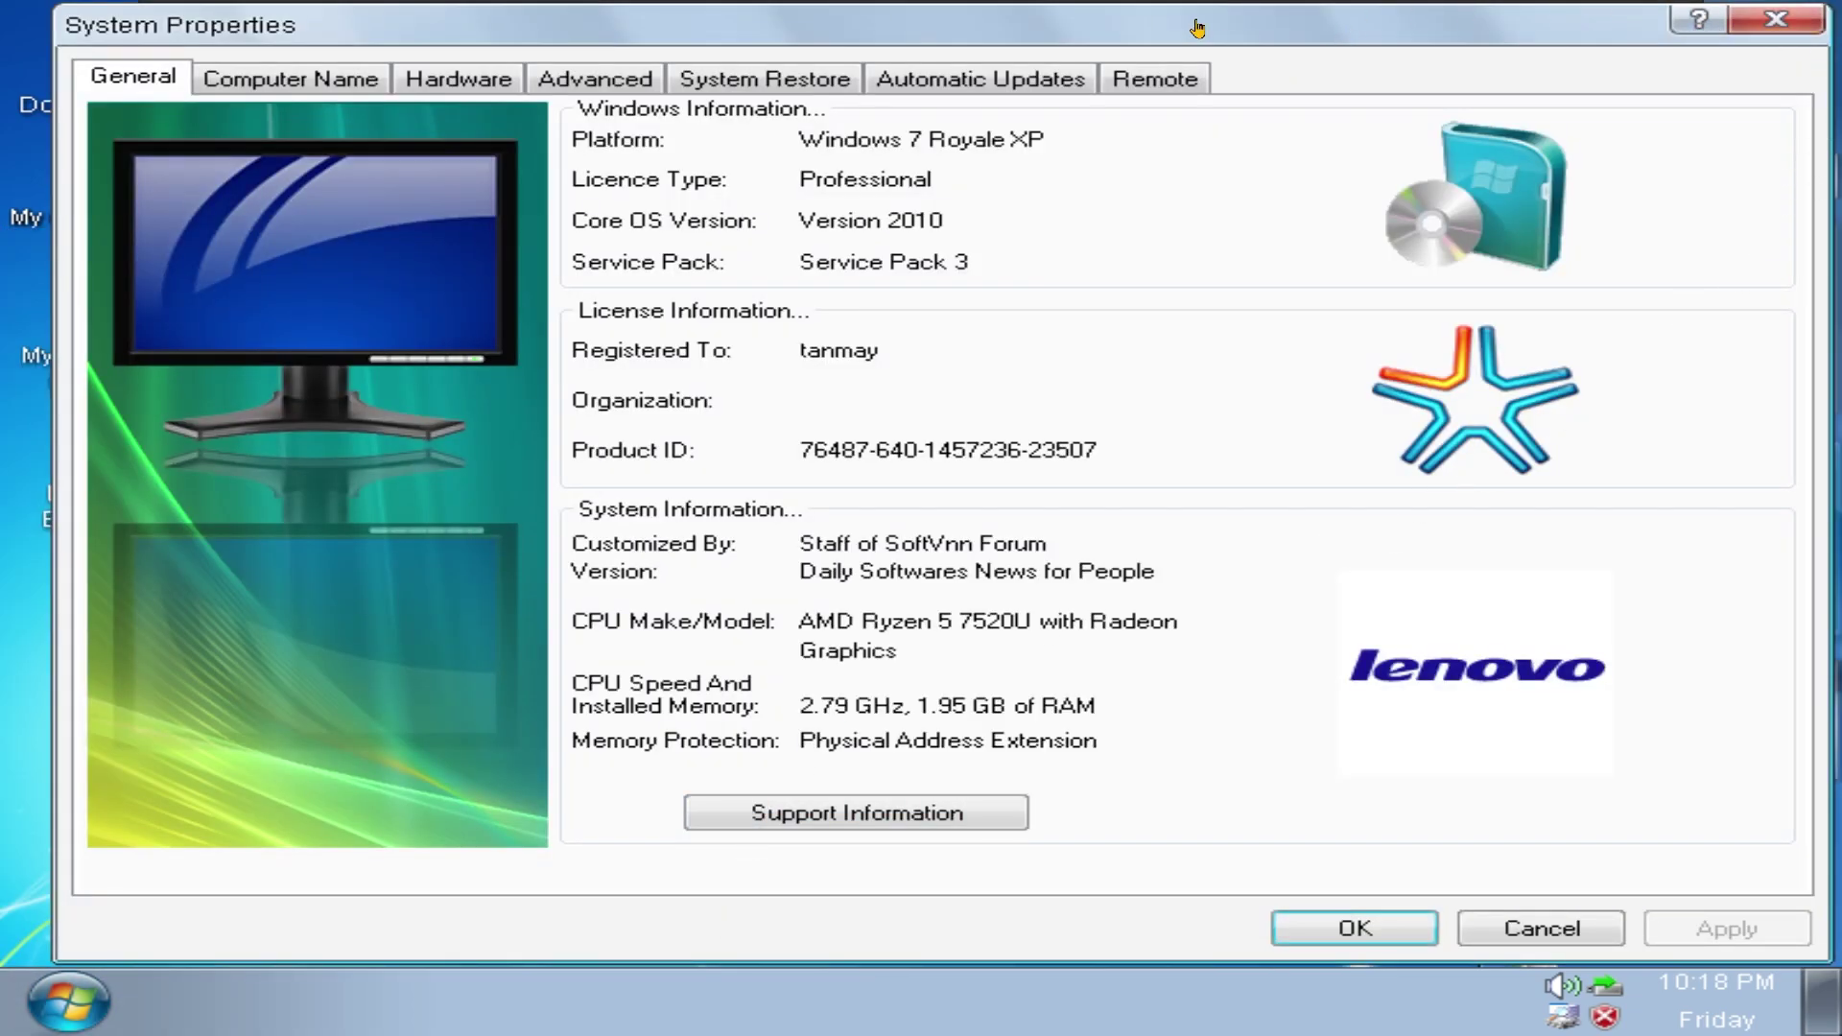
left_click_drag(1200, 39, 1157, 33)
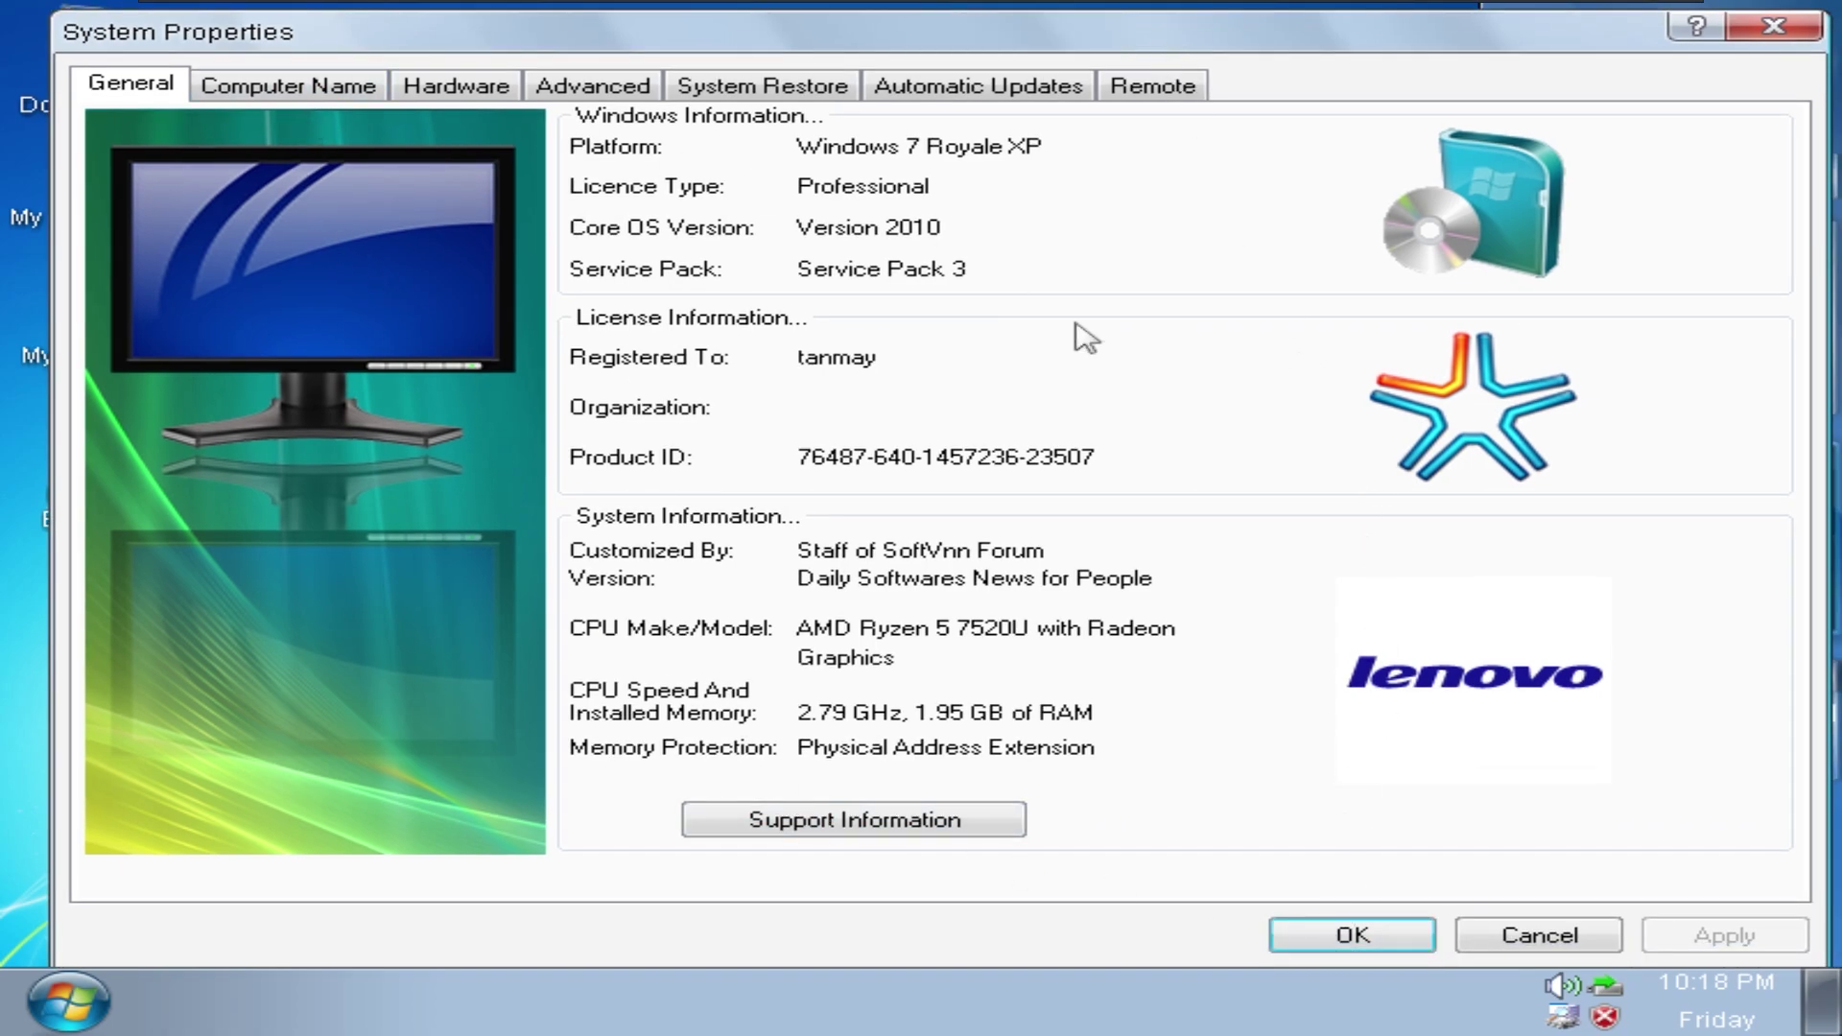
- Close System Properties and examine the installed programs in the Start menu, including Wintools, Accessories and System Tools
left_click(1360, 933)
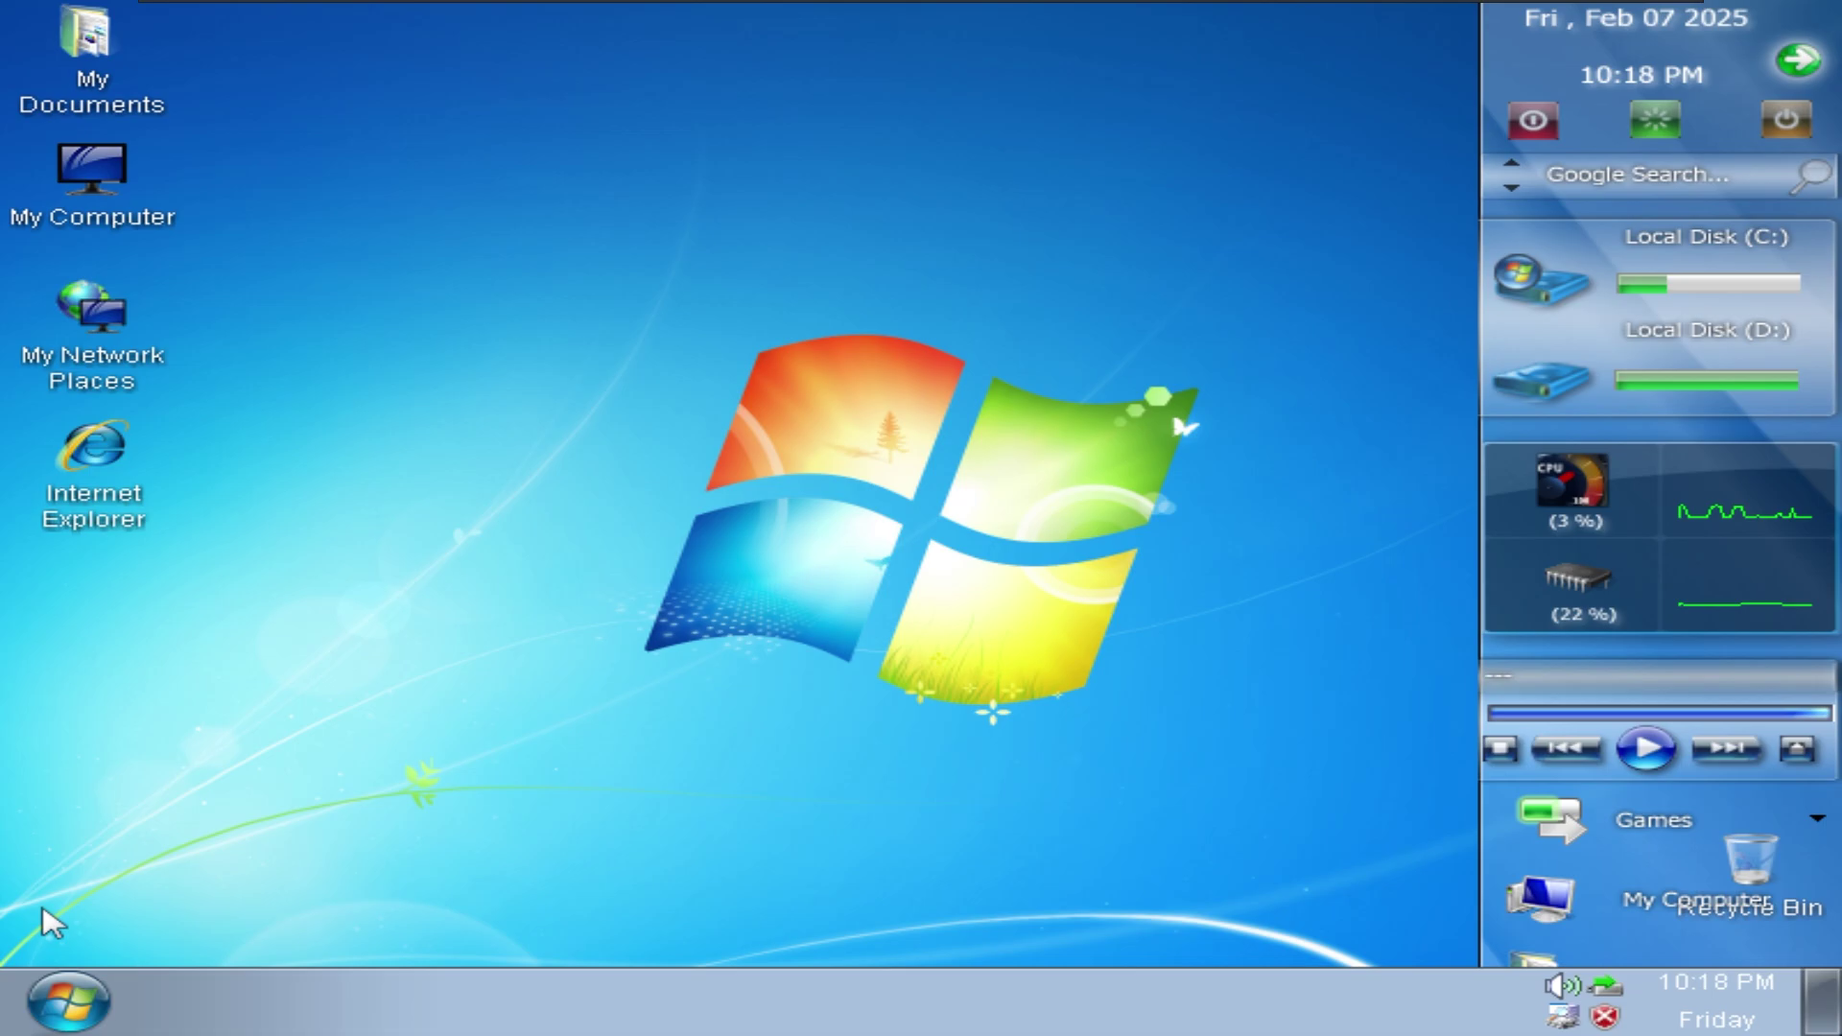
left_click(65, 1001)
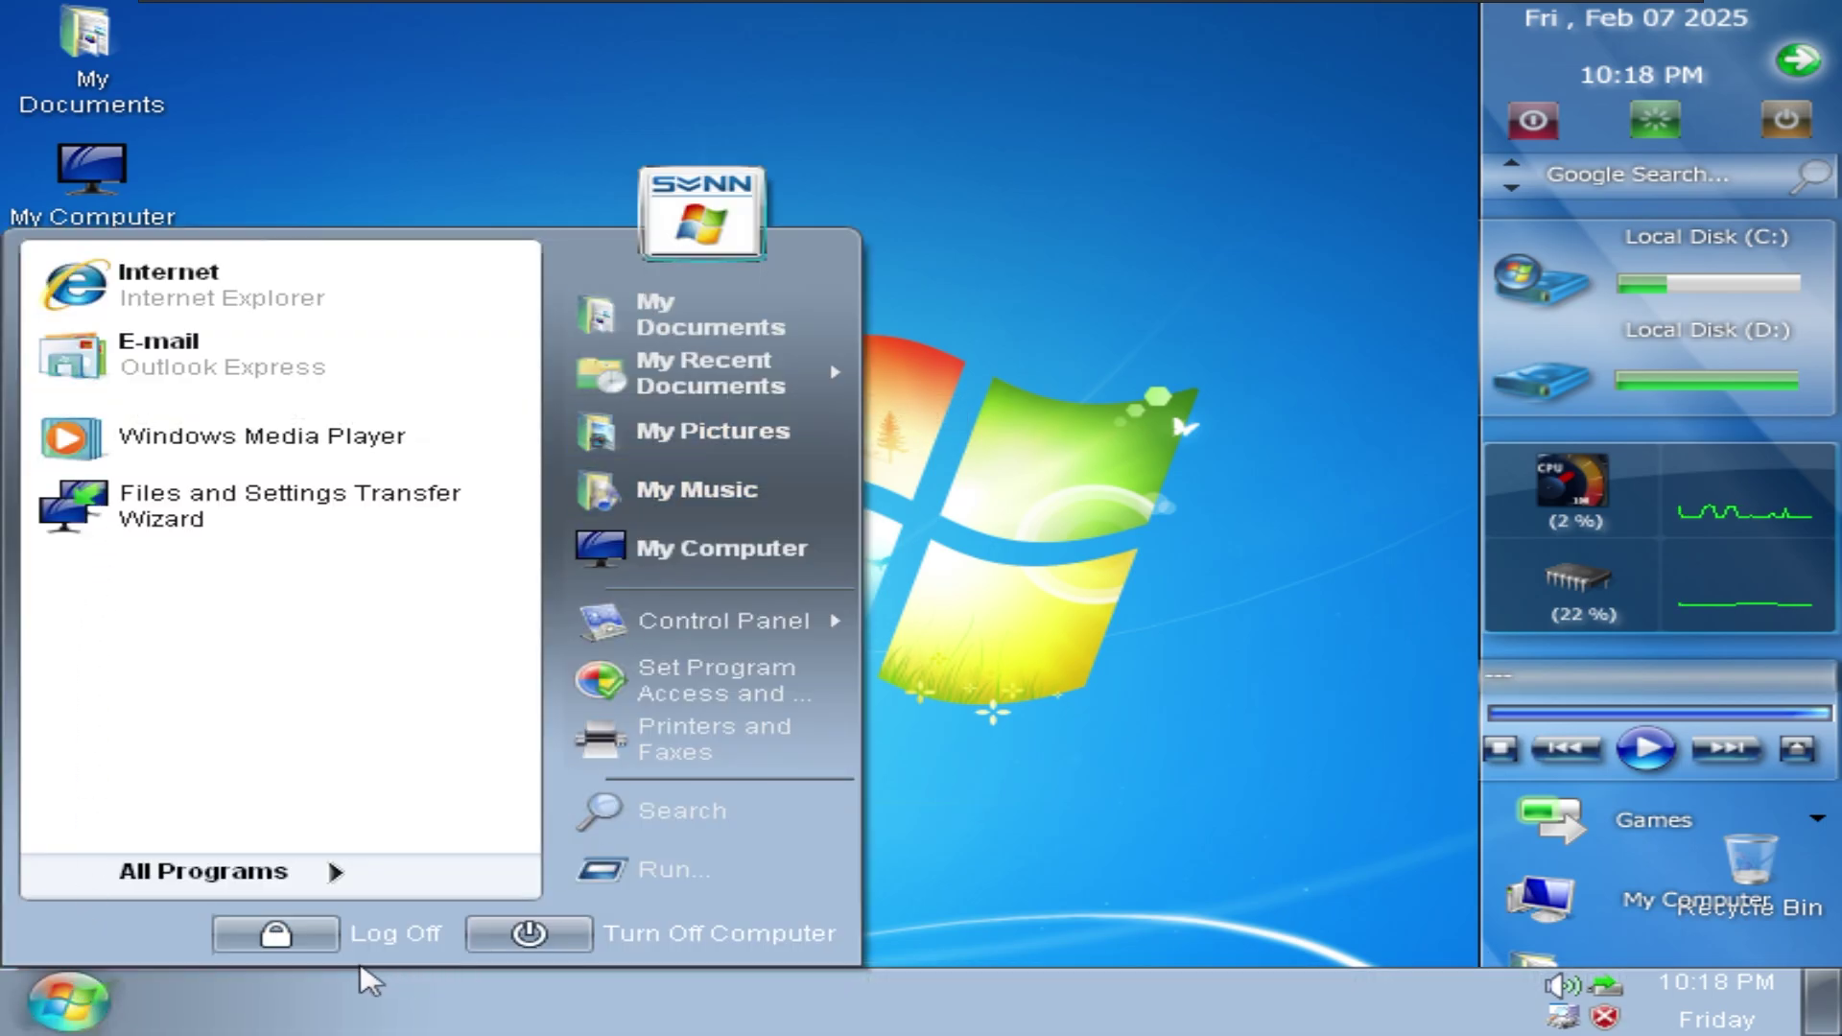
left_click(335, 872)
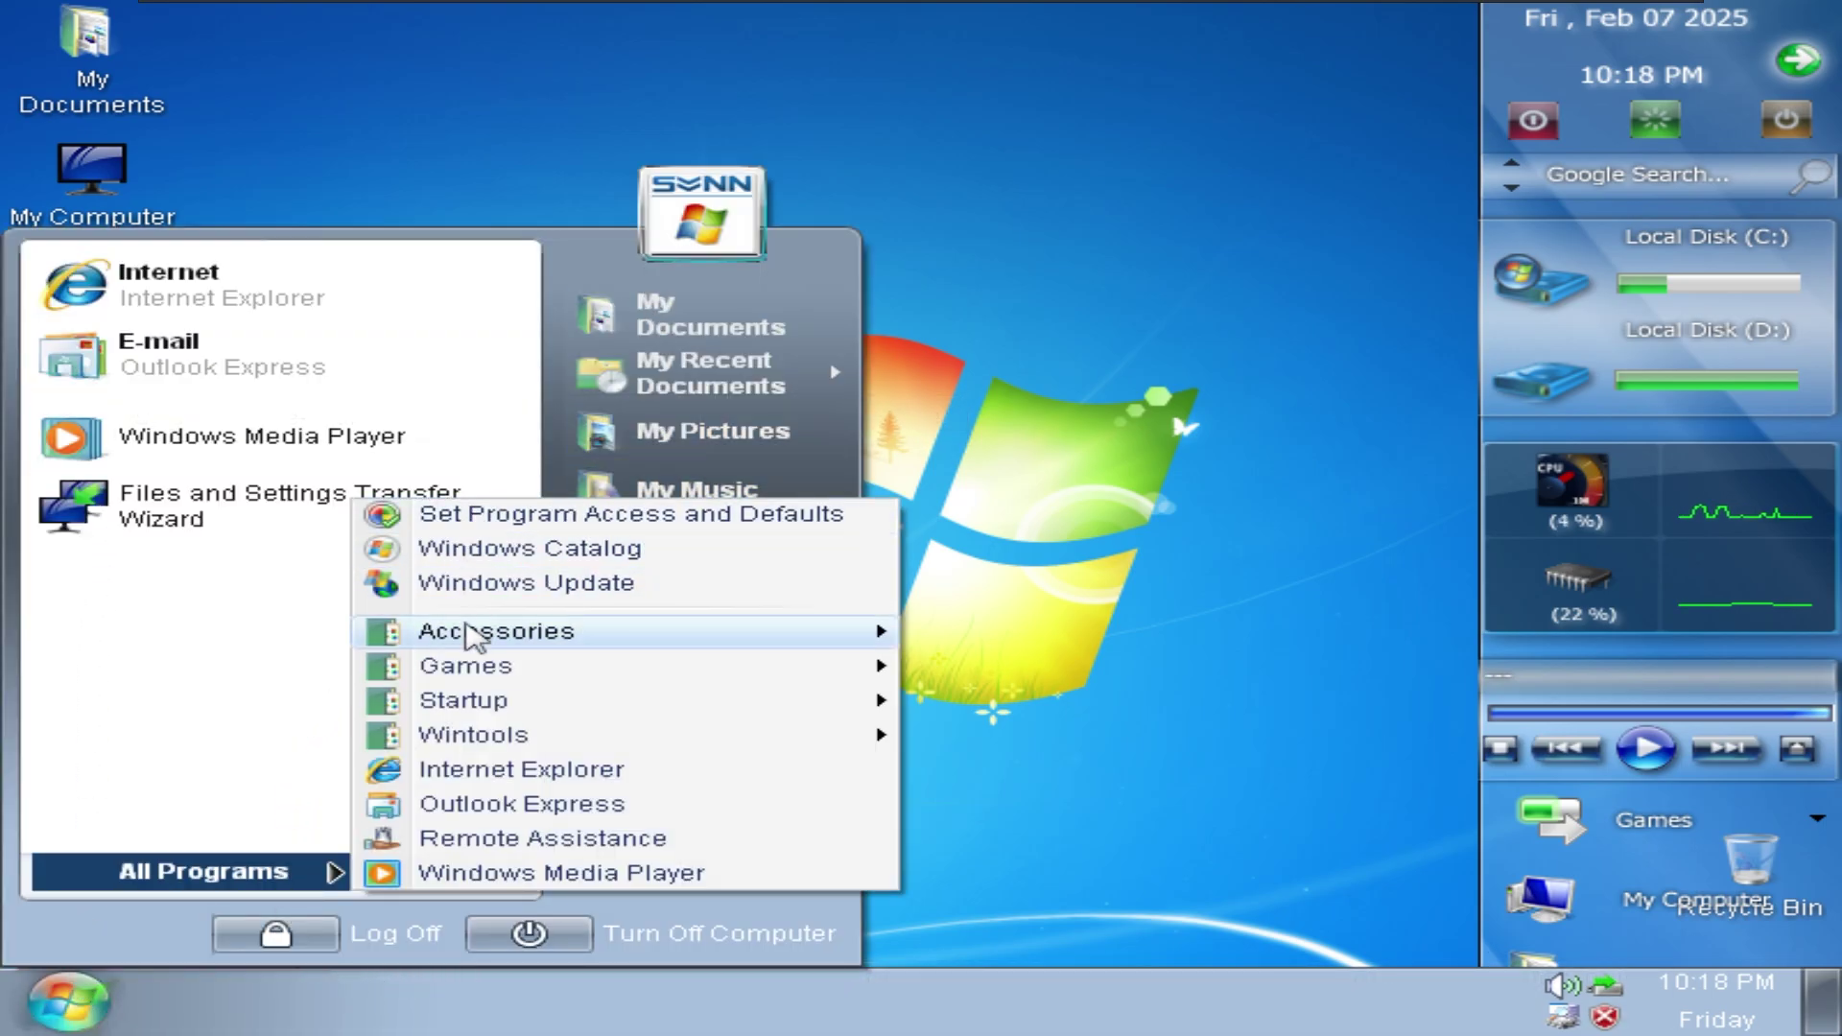
mouse_move(470, 638)
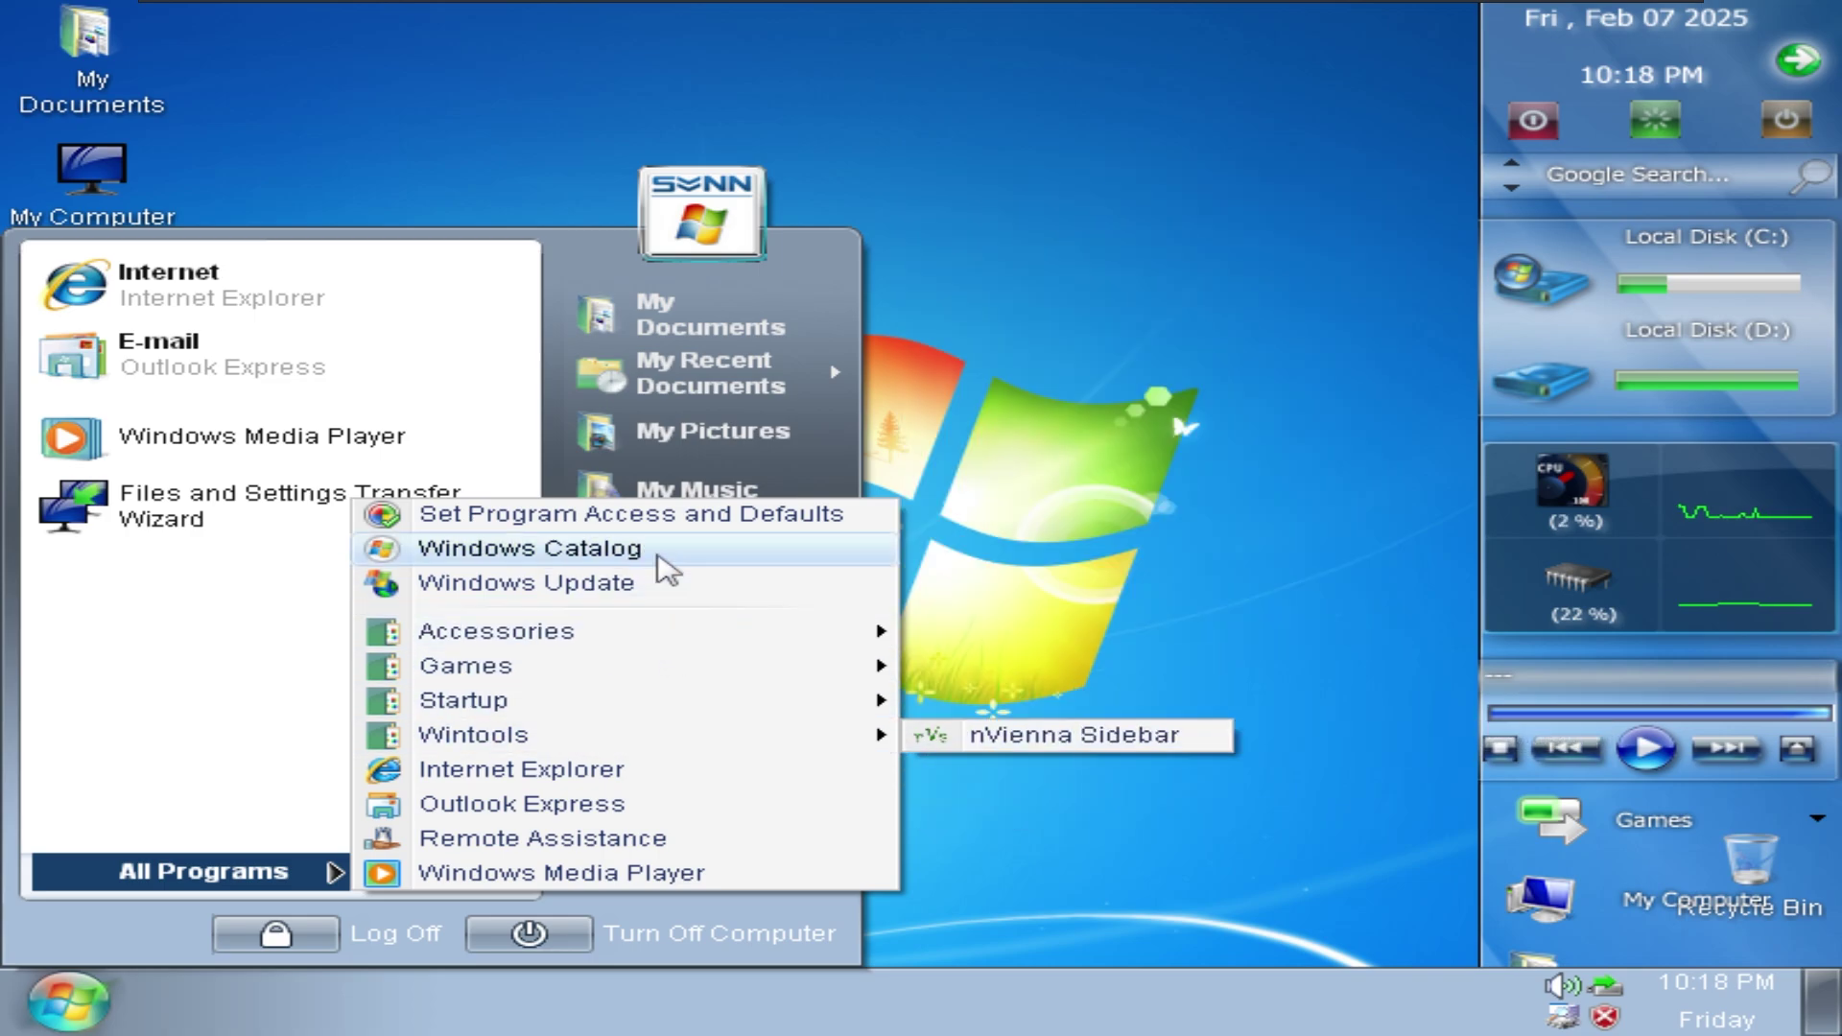
mouse_move(649, 632)
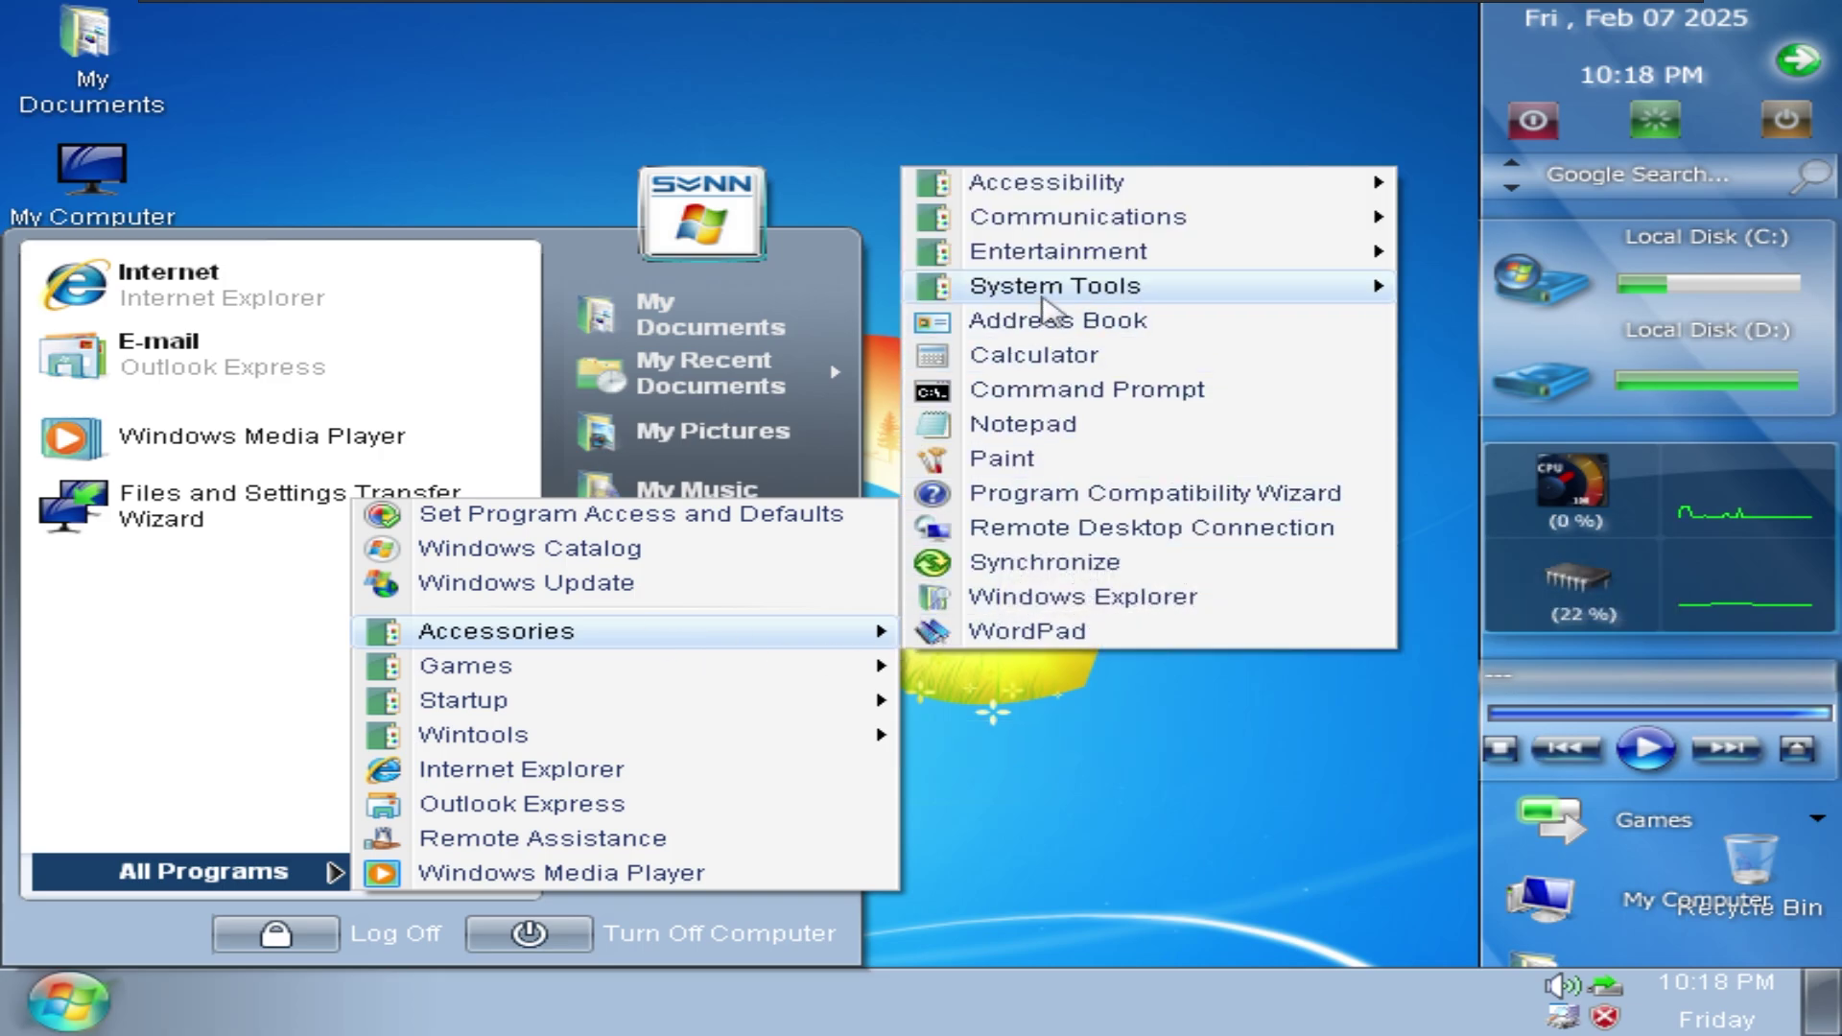
mouse_move(1049, 288)
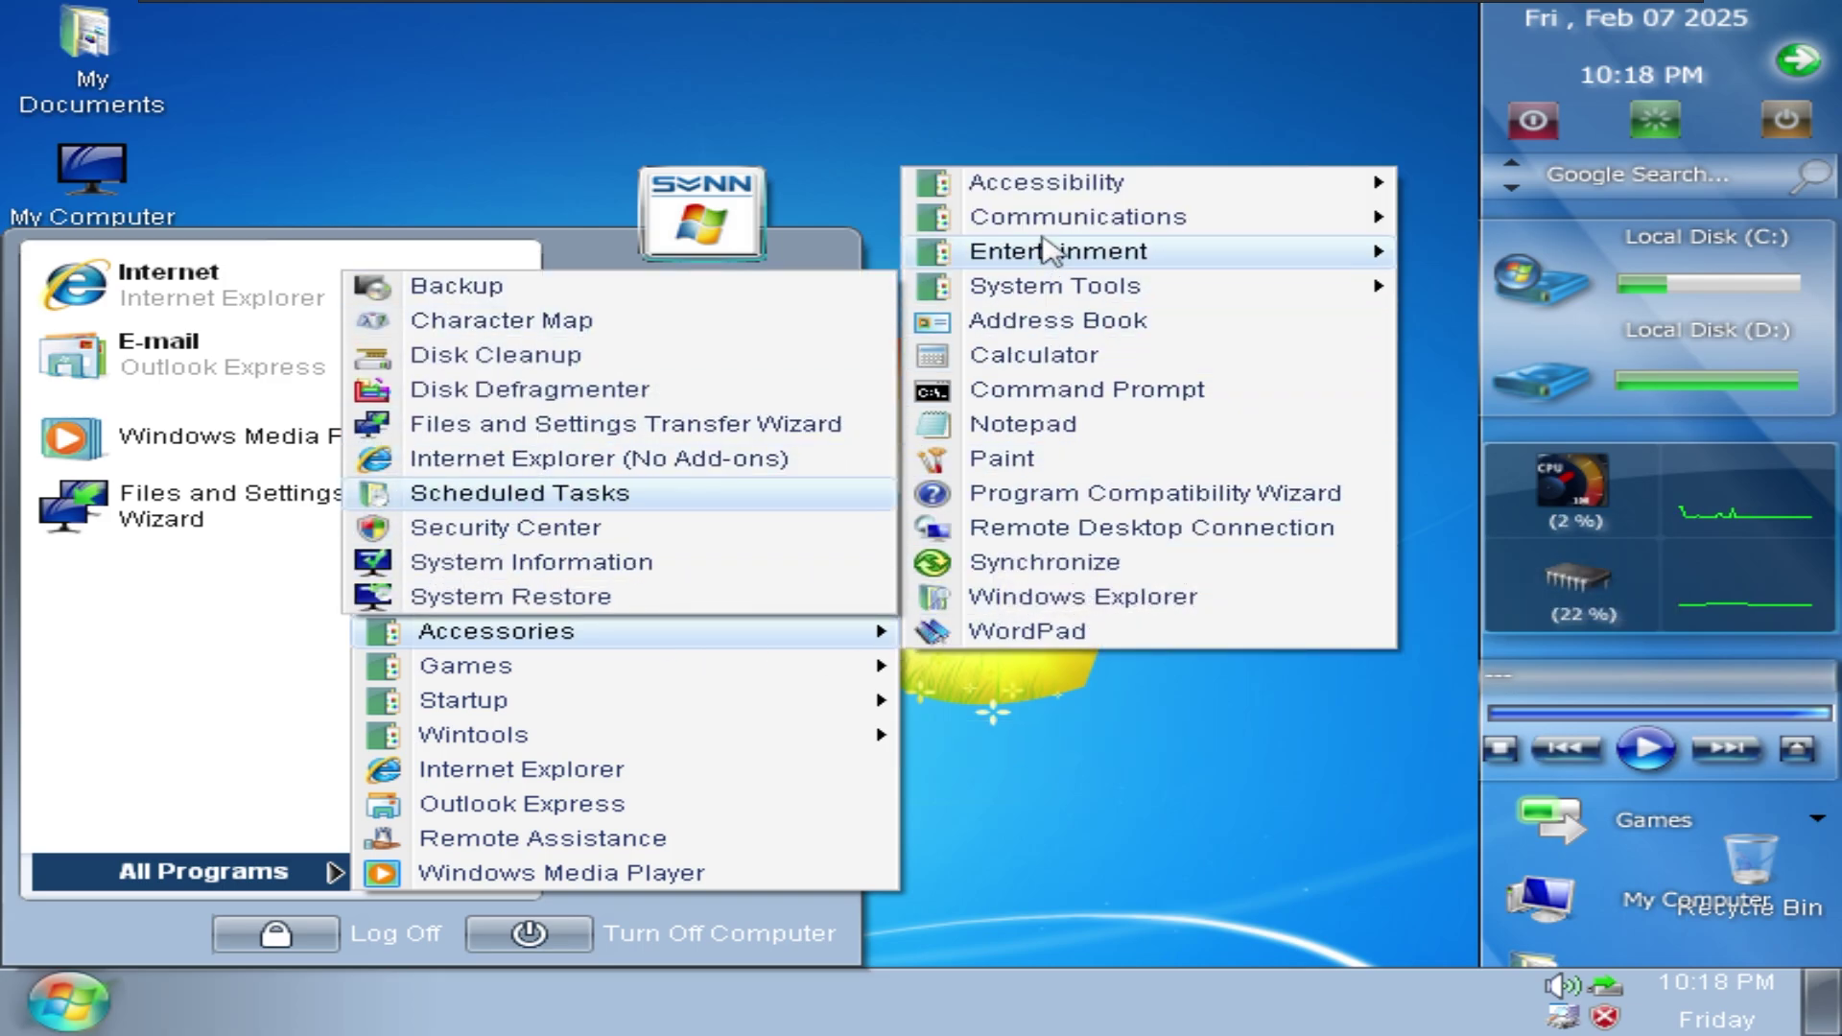
mouse_move(1058, 198)
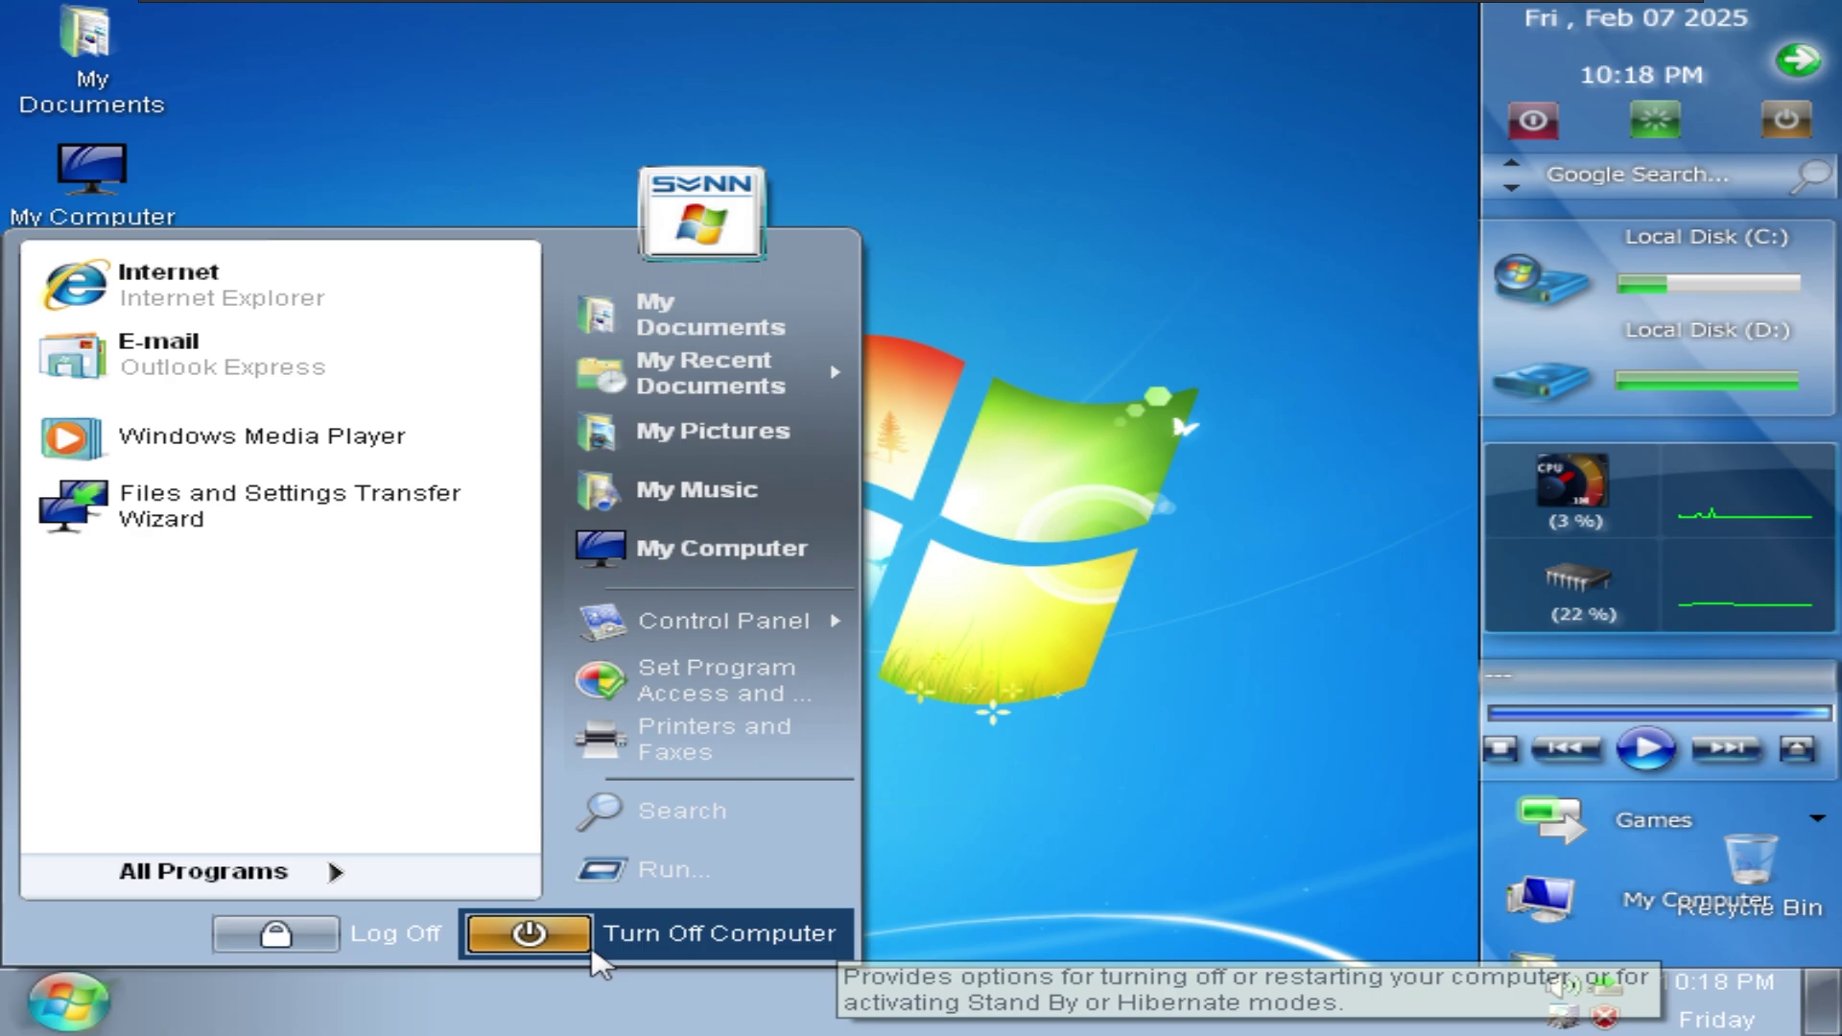
- Shut down the Windows XP (7 edition) virtual machine and take VMware Workstation out of full-screen mode
left_click(573, 948)
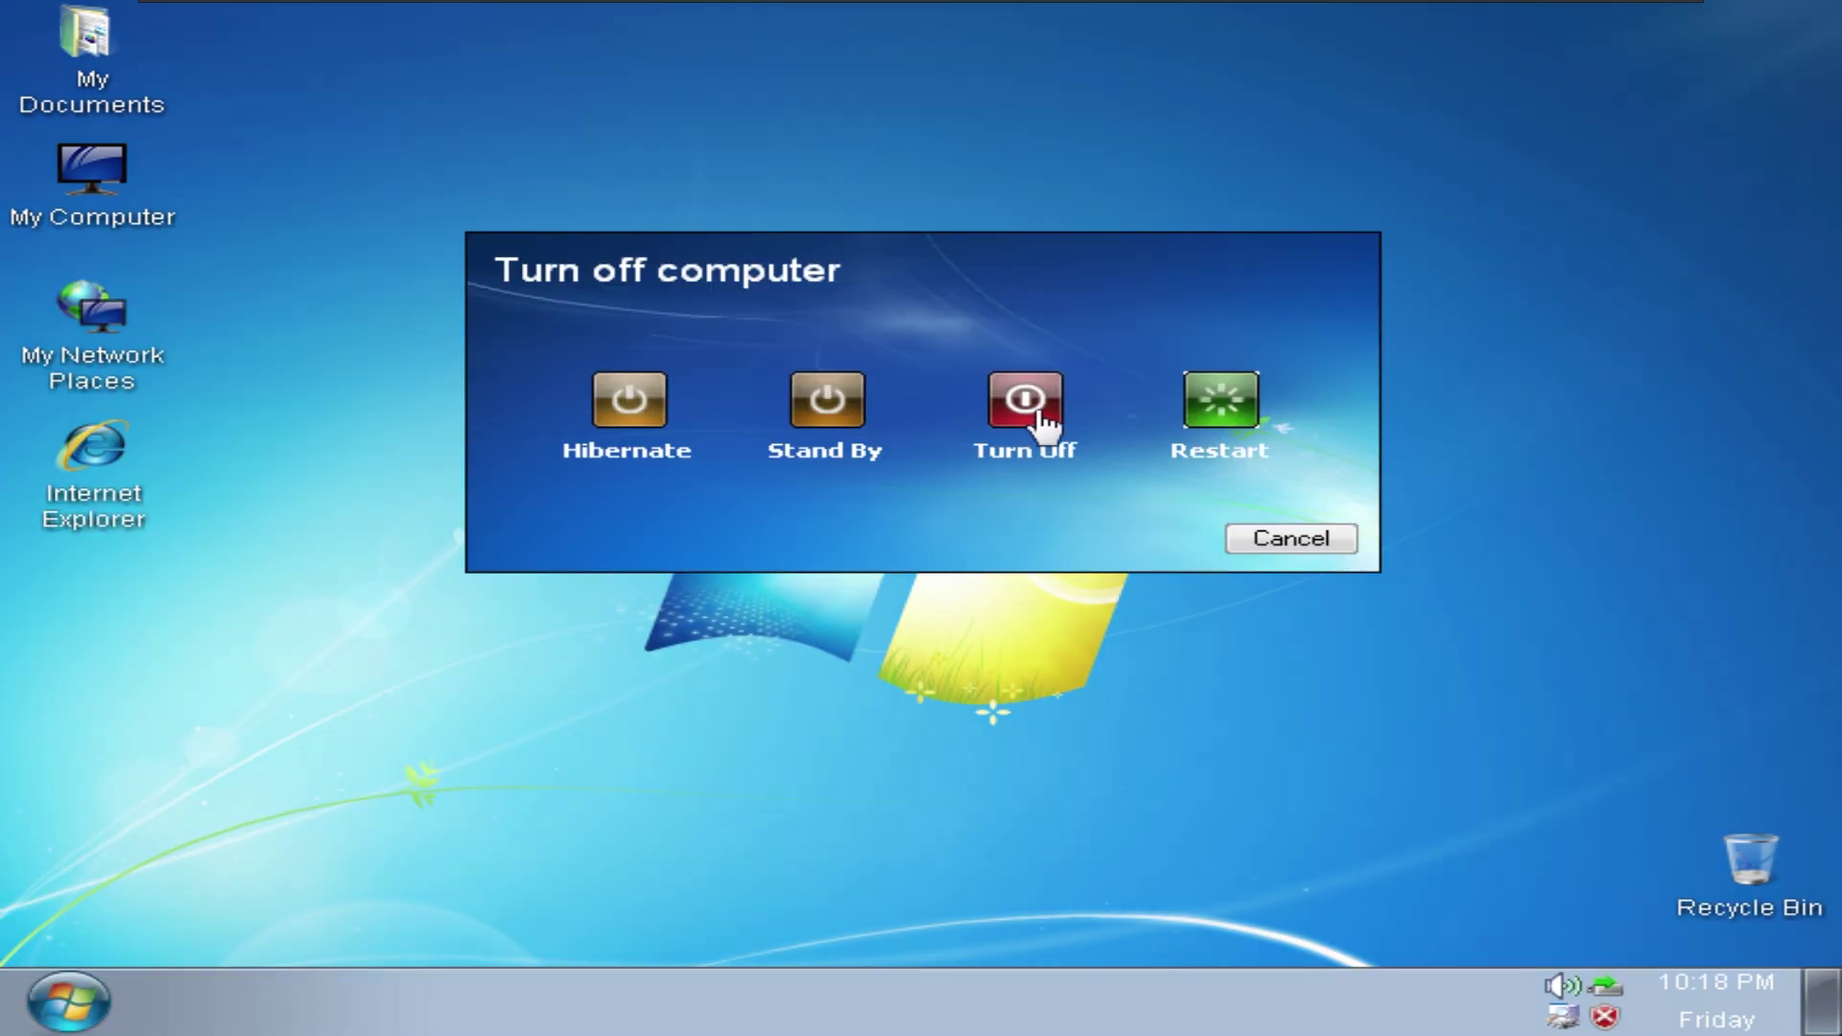
left_click(1052, 411)
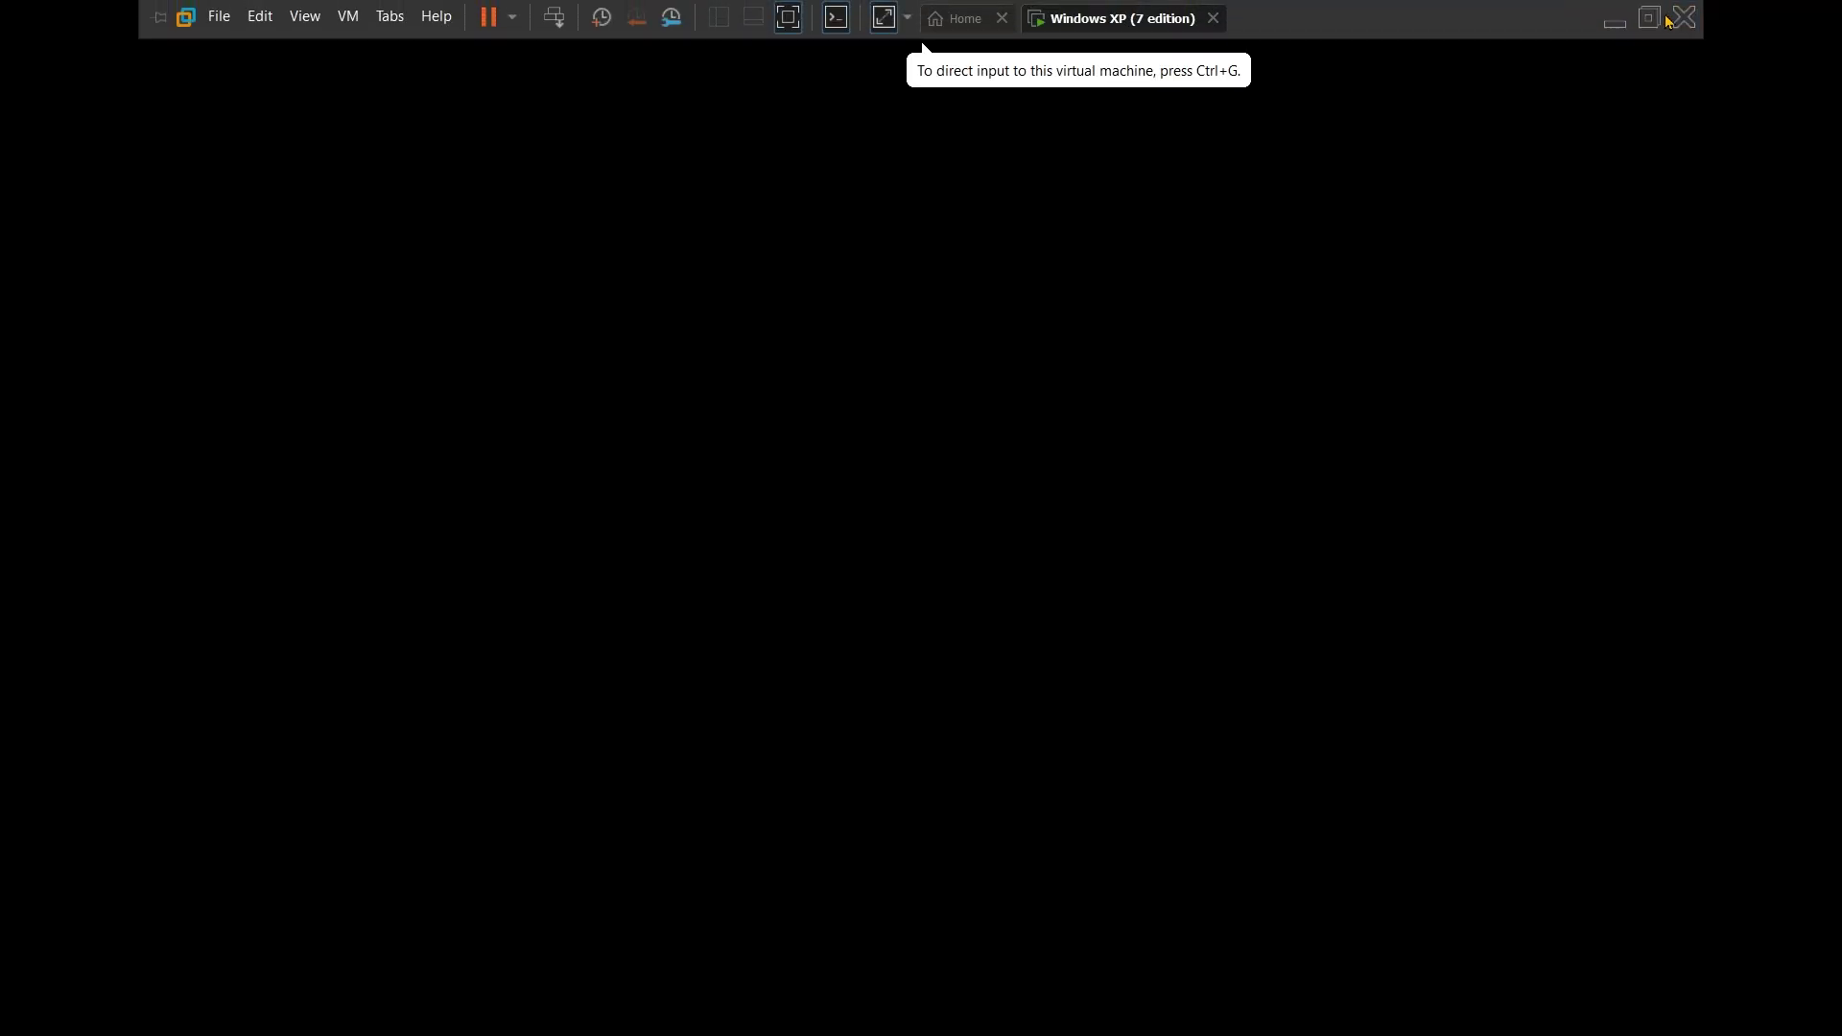
left_click(1657, 21)
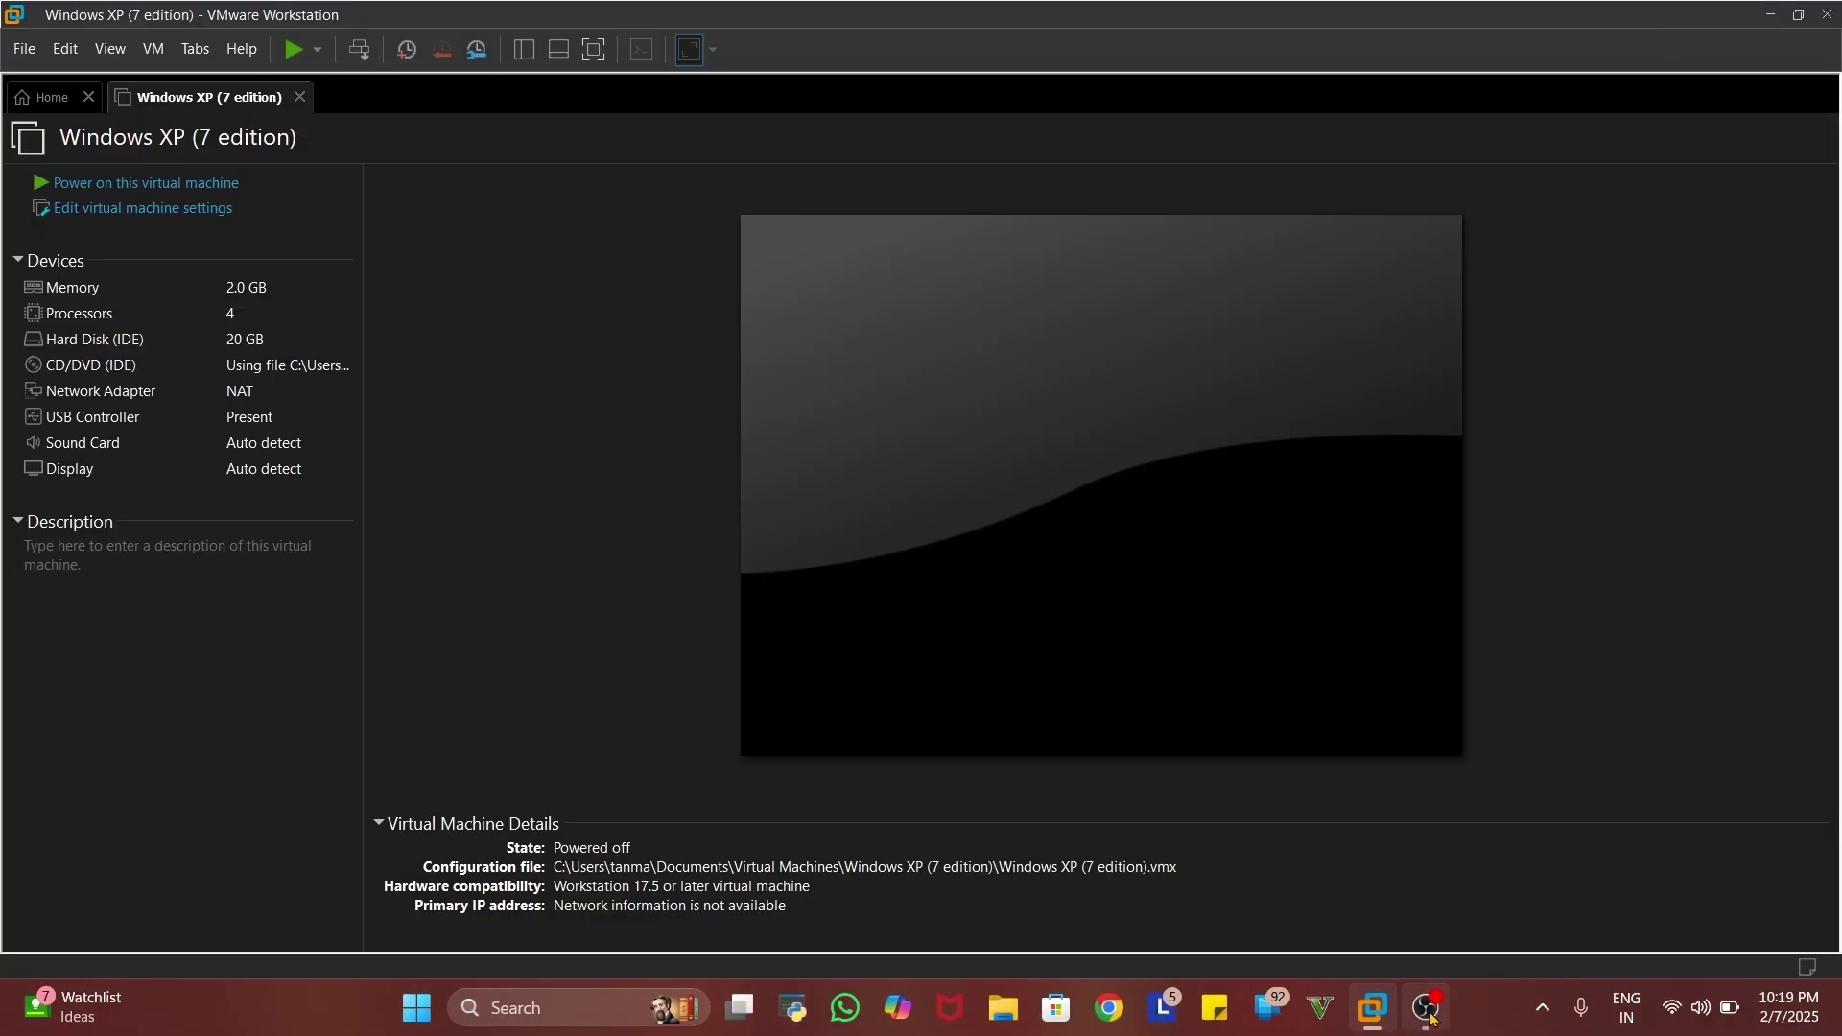
left_click(1426, 1007)
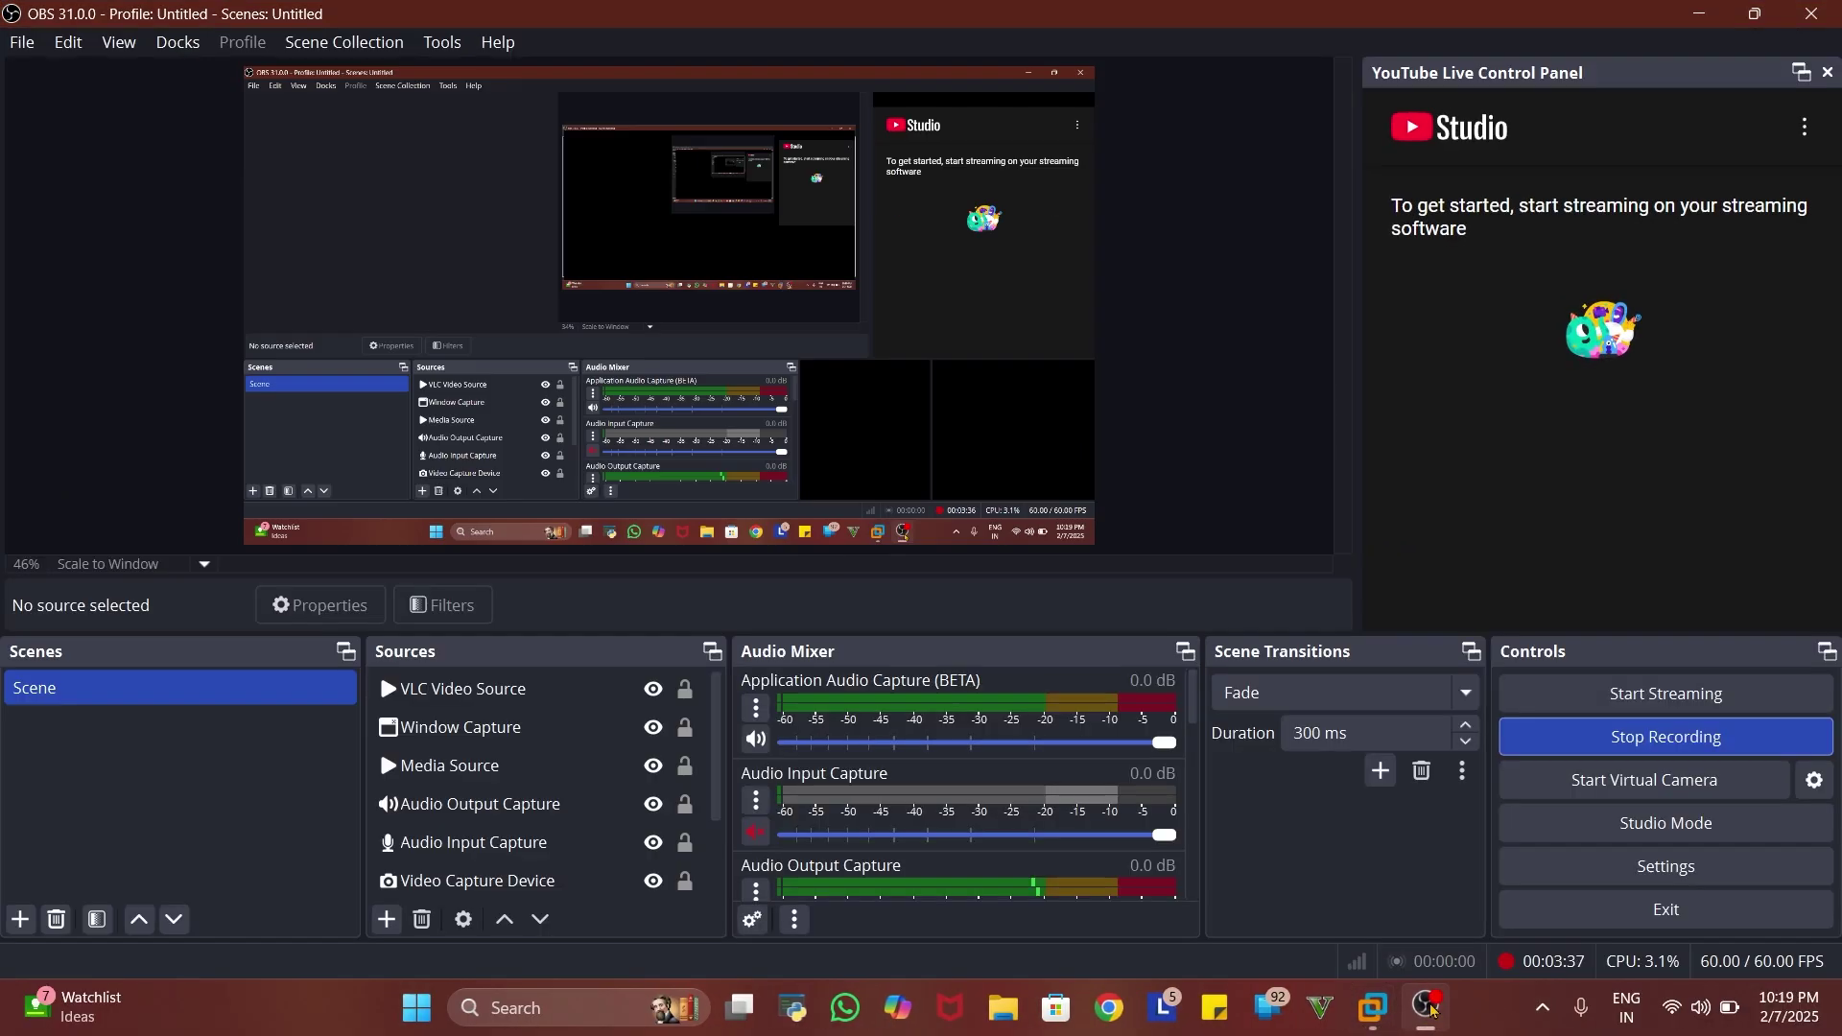